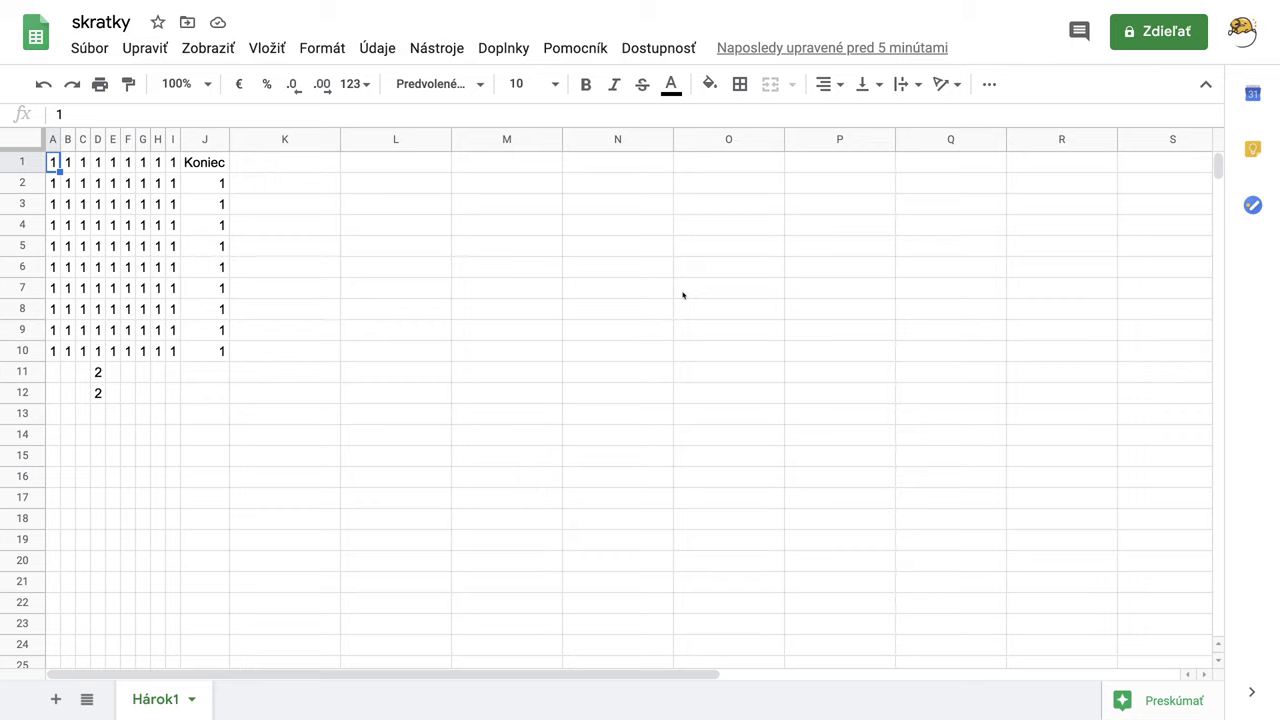
- Enter "Dolný koniec" in the lower-right corner cell J10 of the data block and fit column J's width to its content
key("ctrl+Right")
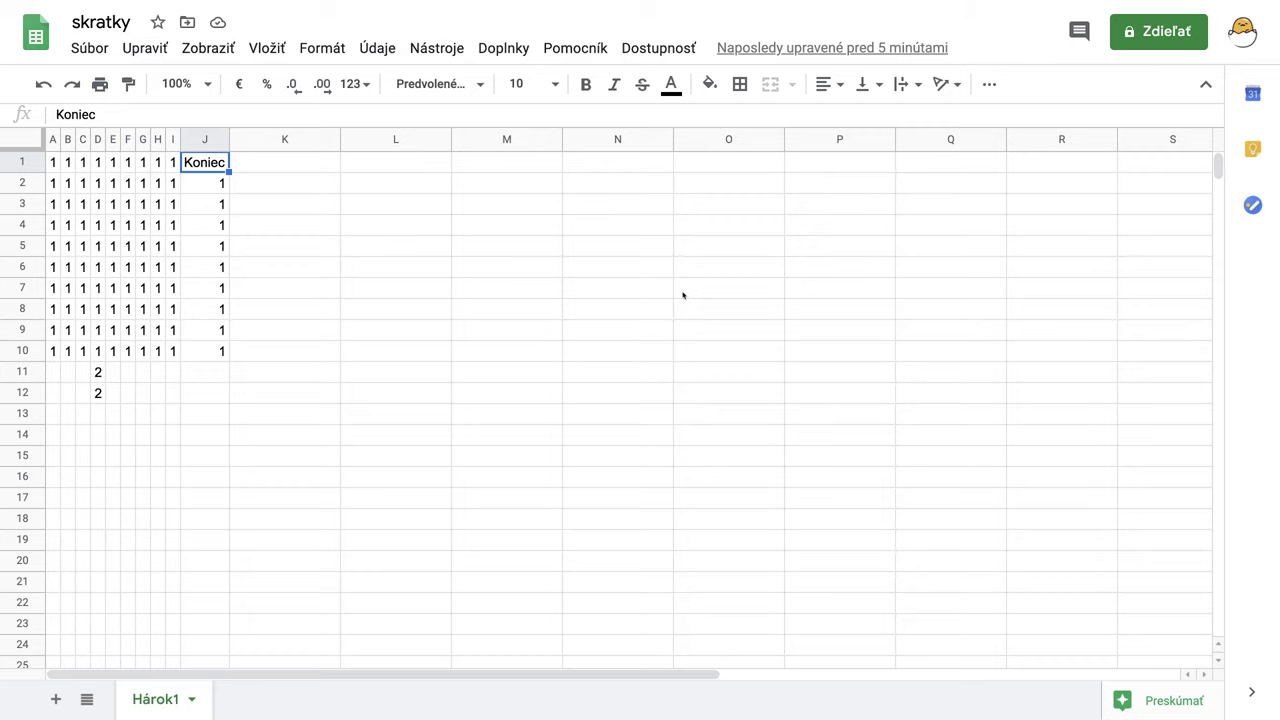
key("ctrl+Down")
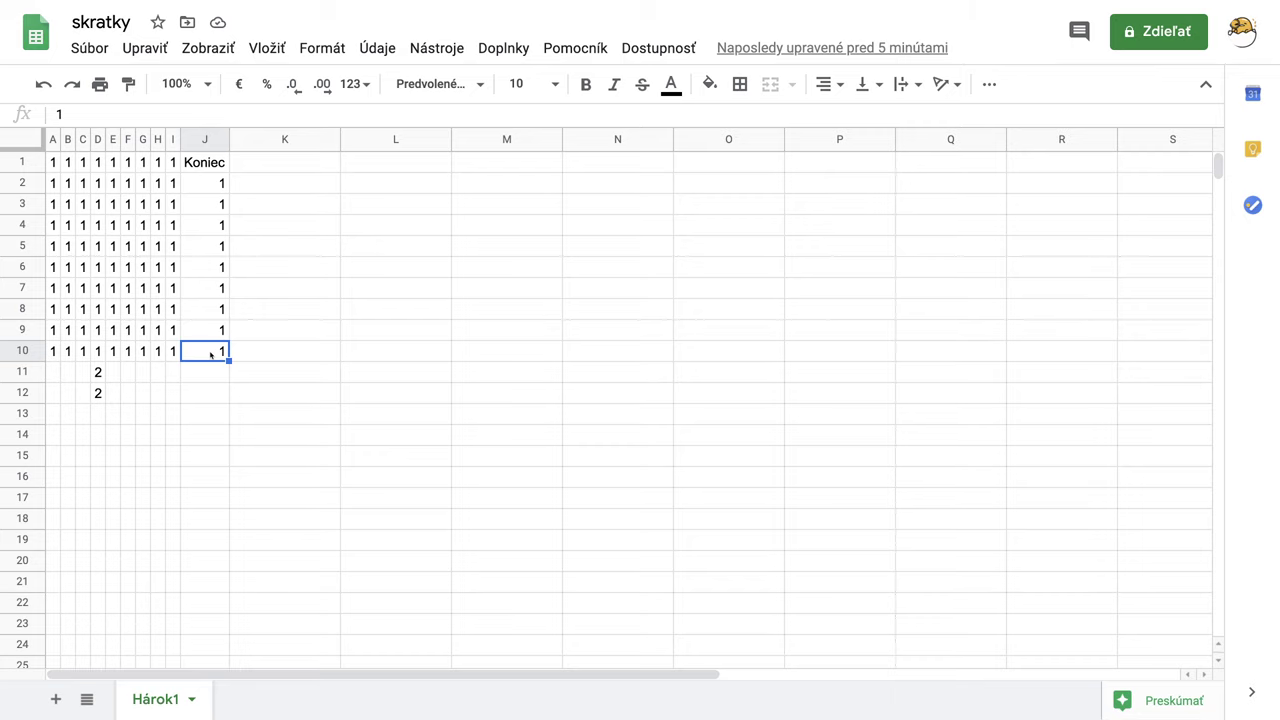
type("D")
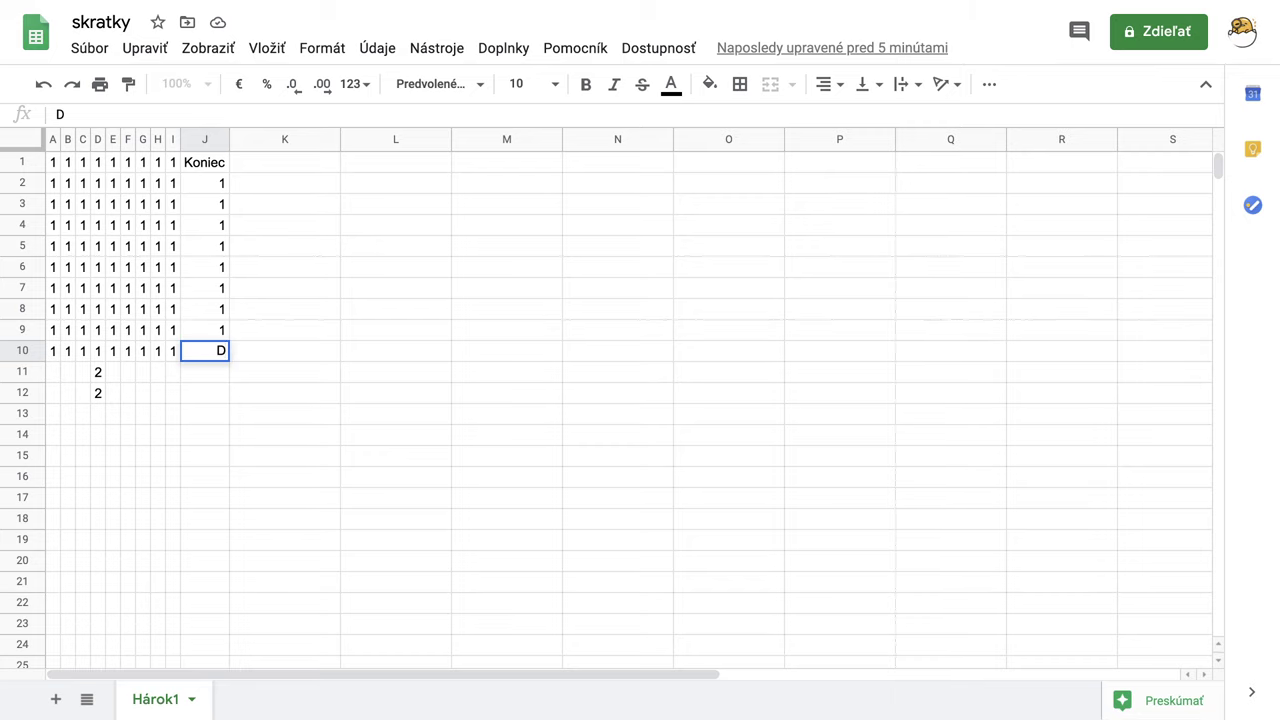
type("olný koniec")
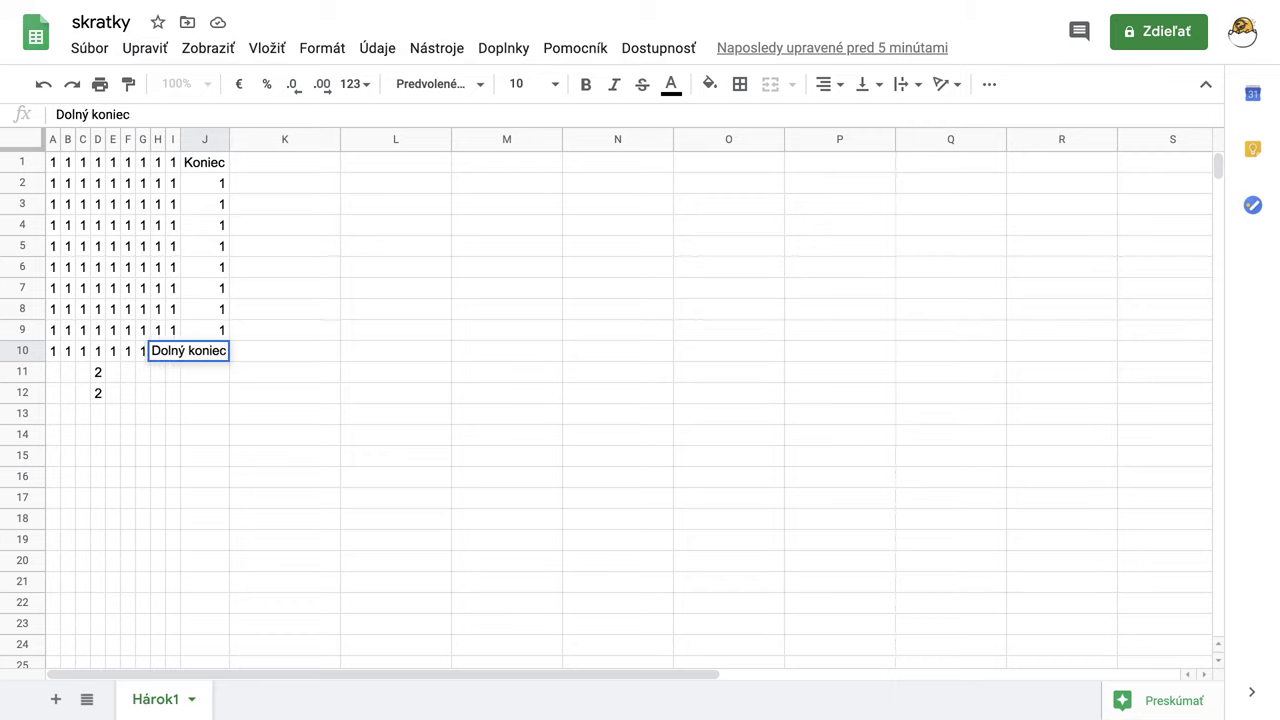
key("Return")
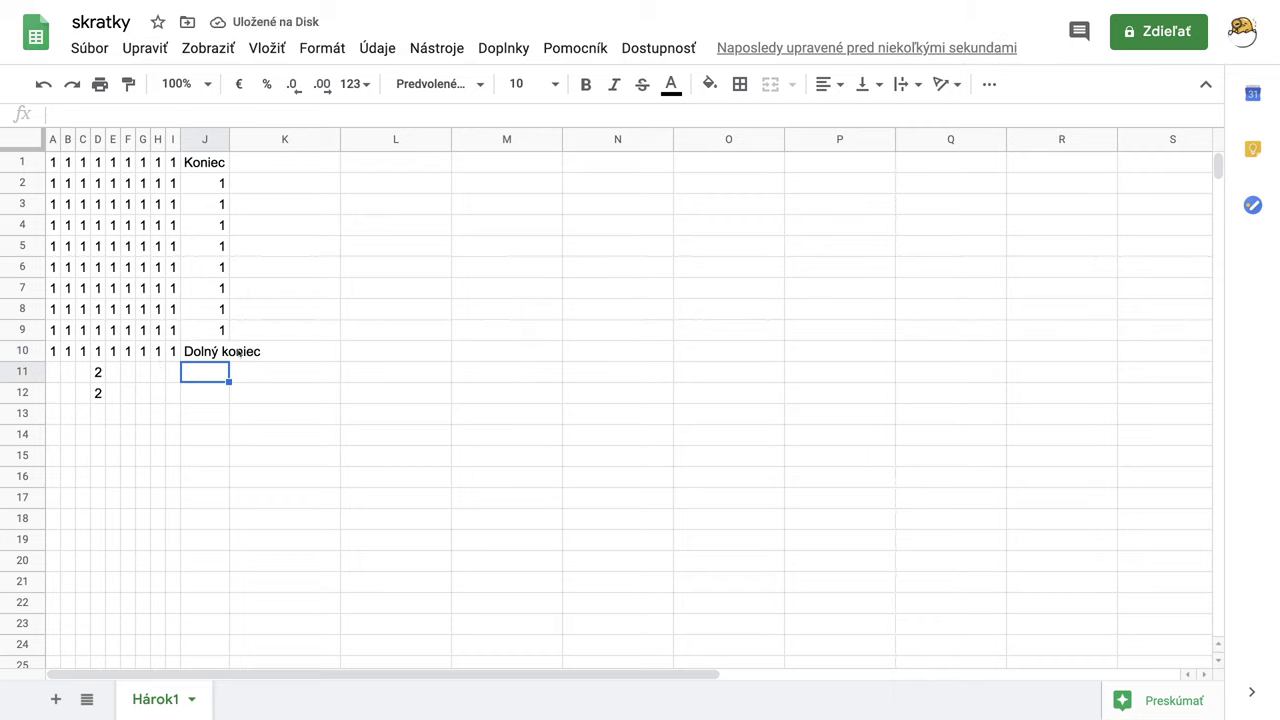
double_click(229, 140)
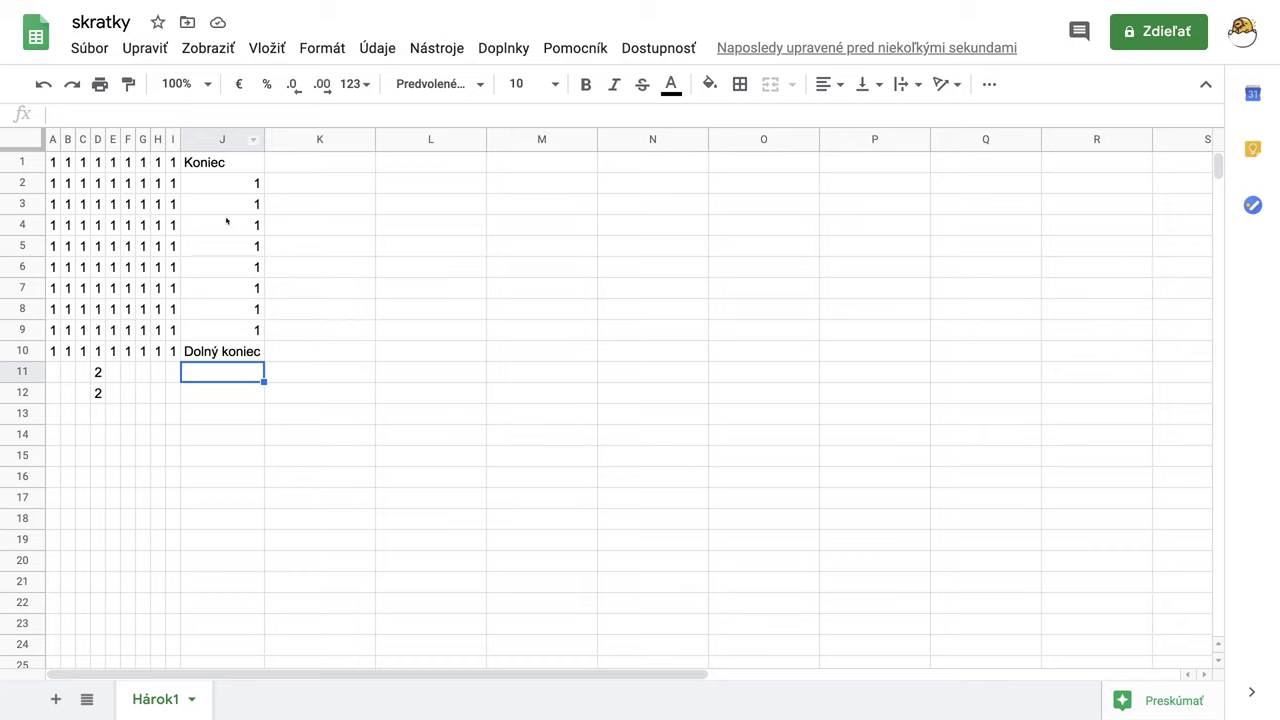
- Jump between the data block's corners from A1 through J1, J10 and A10 to A1, then to J1 and back
left_click(54, 166)
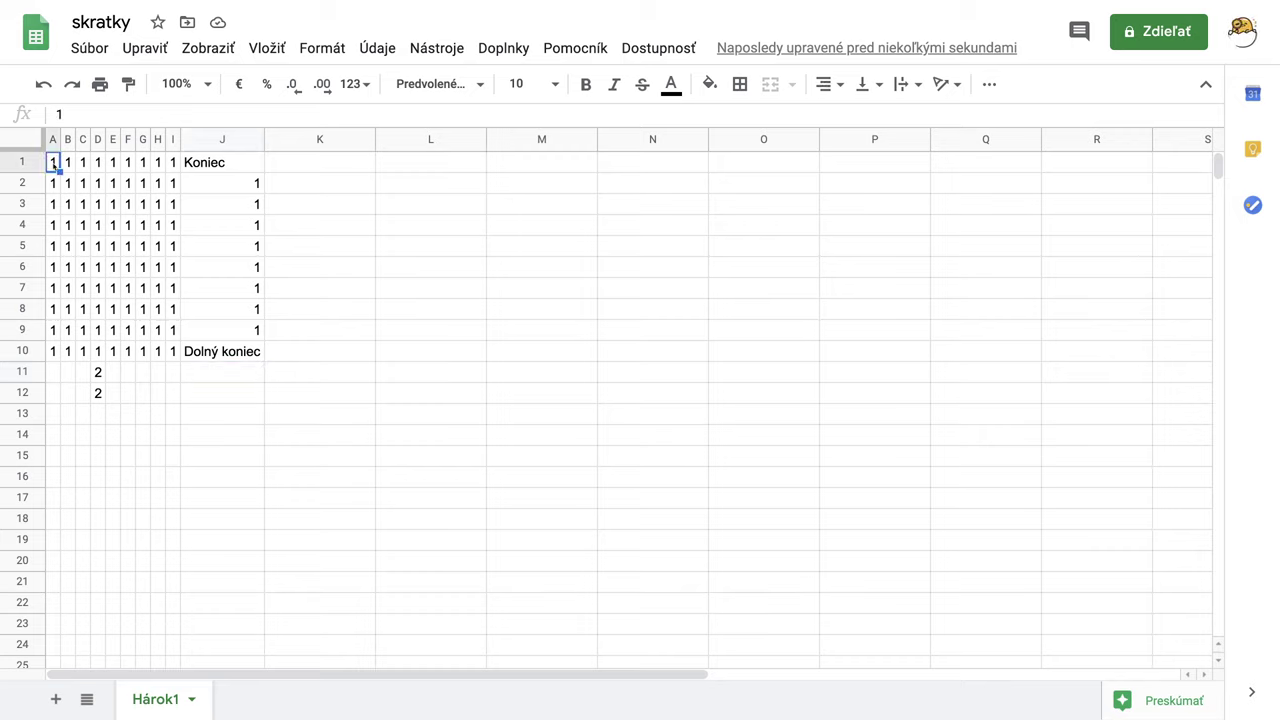
key("ctrl+Right")
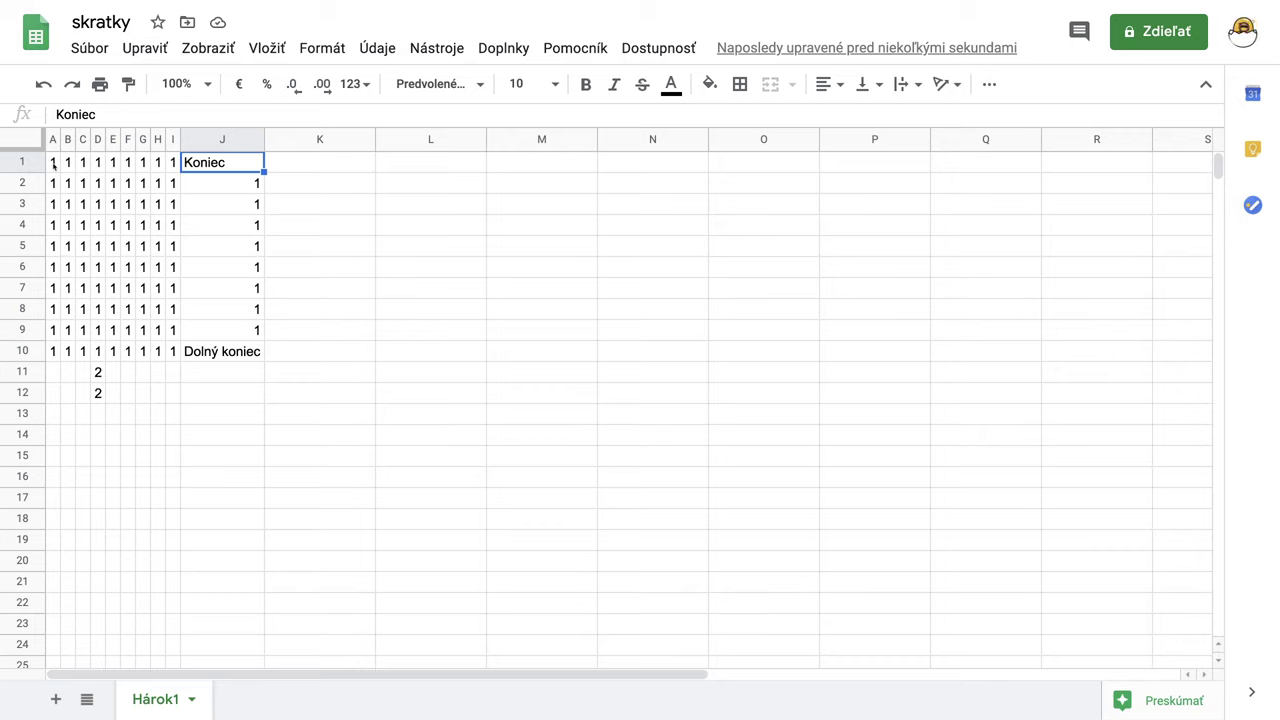
key("ctrl+Down")
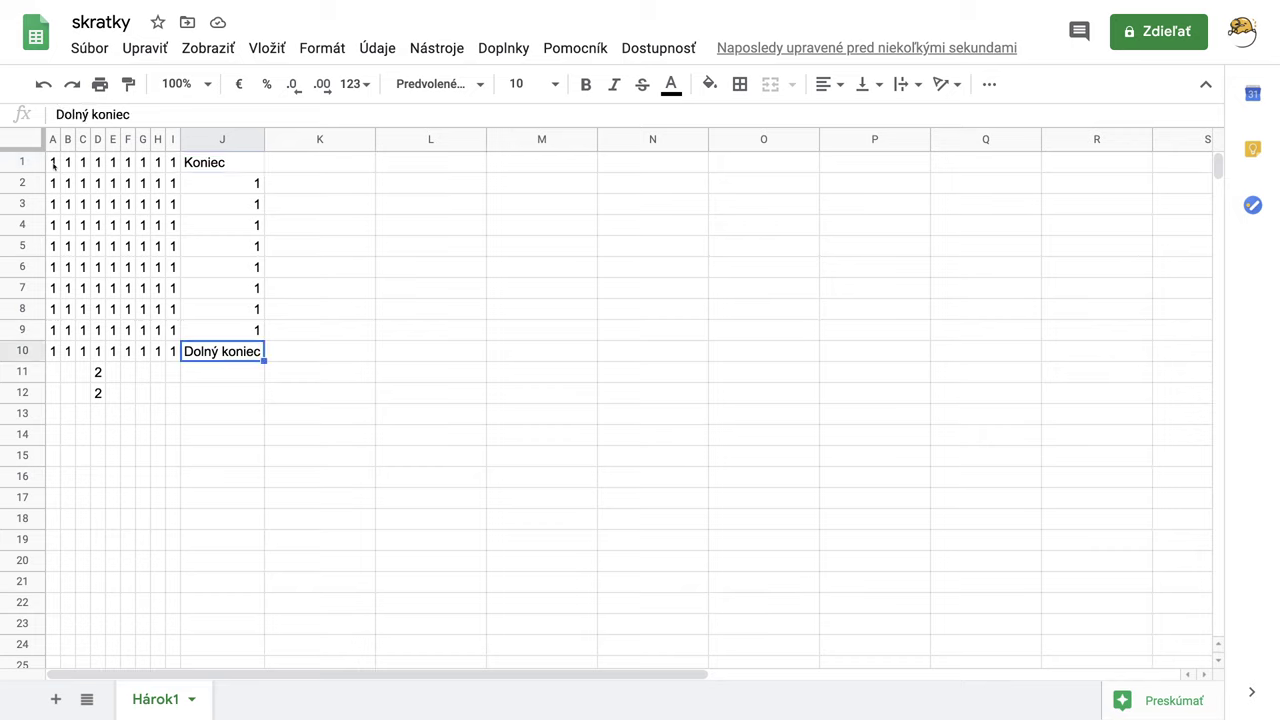
key("ctrl+Left")
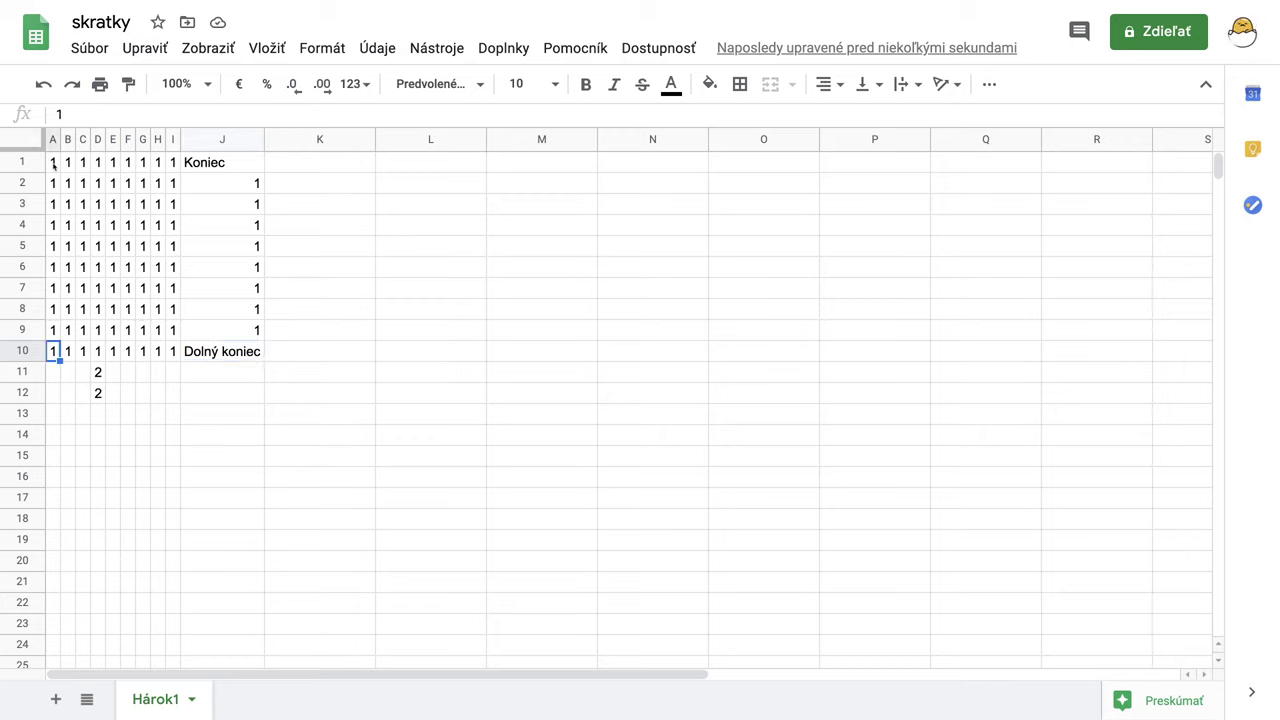
key("ctrl+Up")
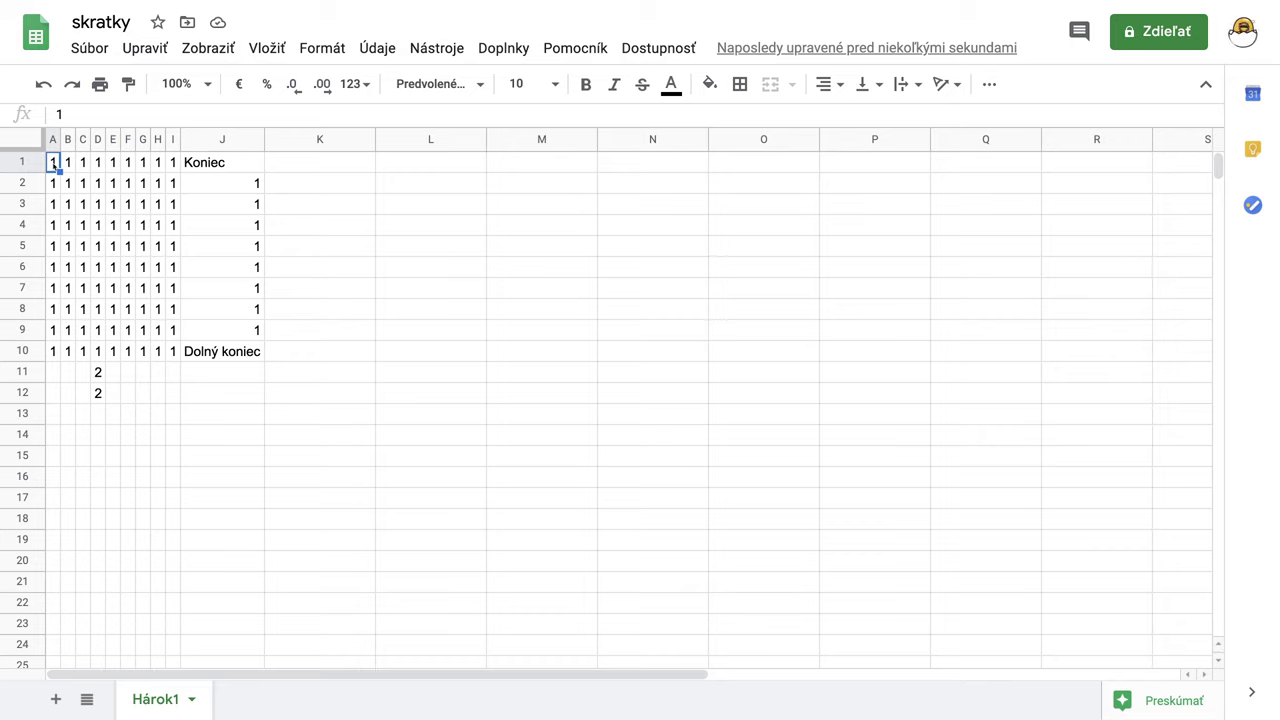
key("ctrl+Right")
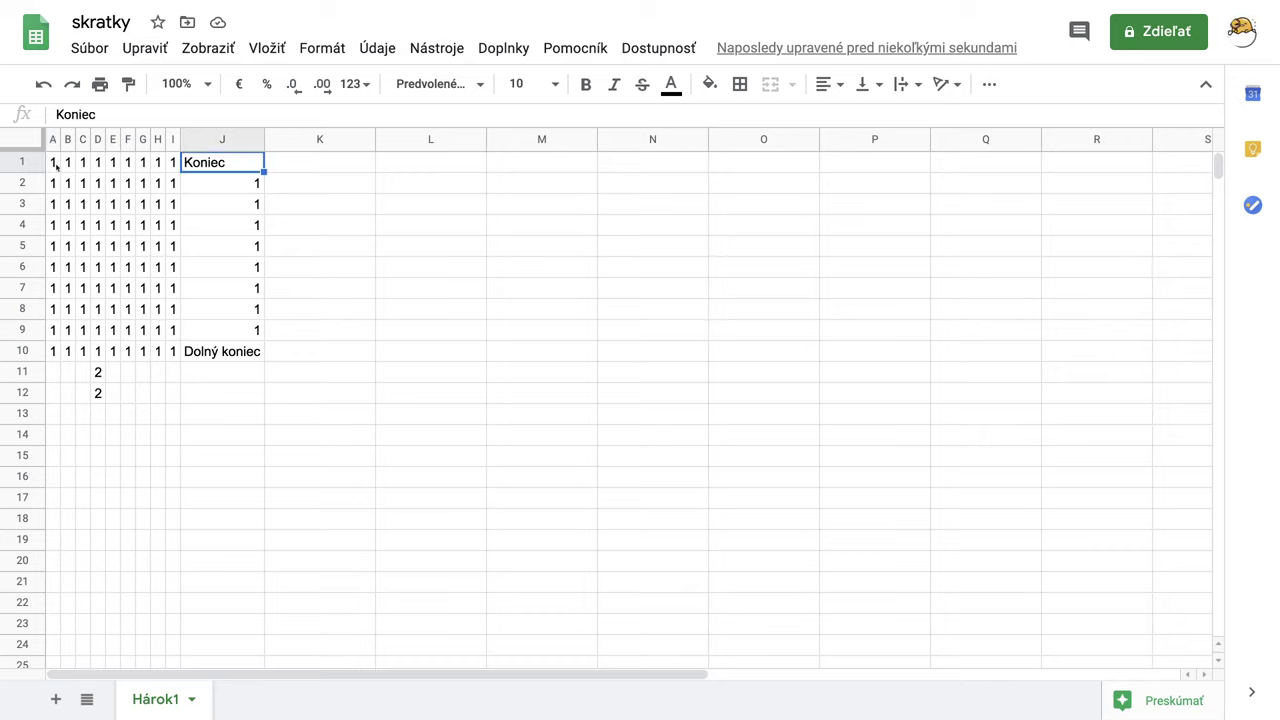
key("ctrl+Left")
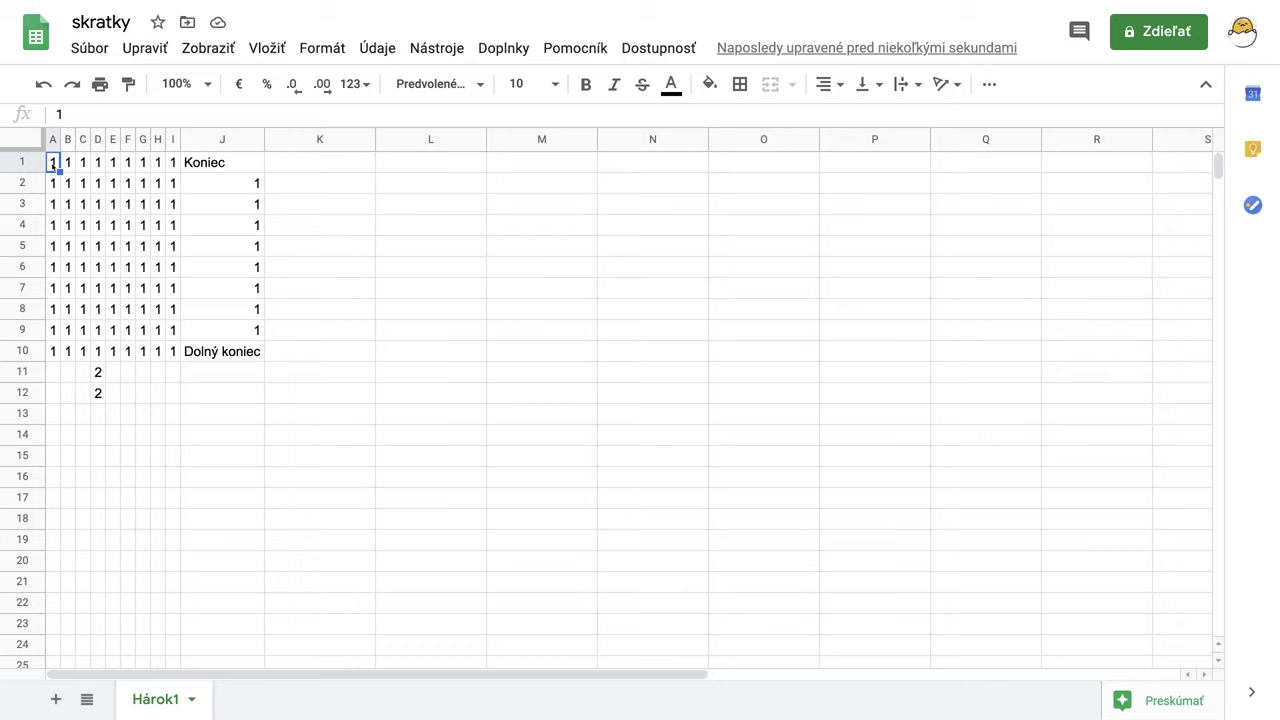
- Move the active cell one cell at a time from A1 to G1, G4, A4 and back to A1
key("Right")
key("Right")
key("Right")
key("Right")
key("Right")
key("Right")
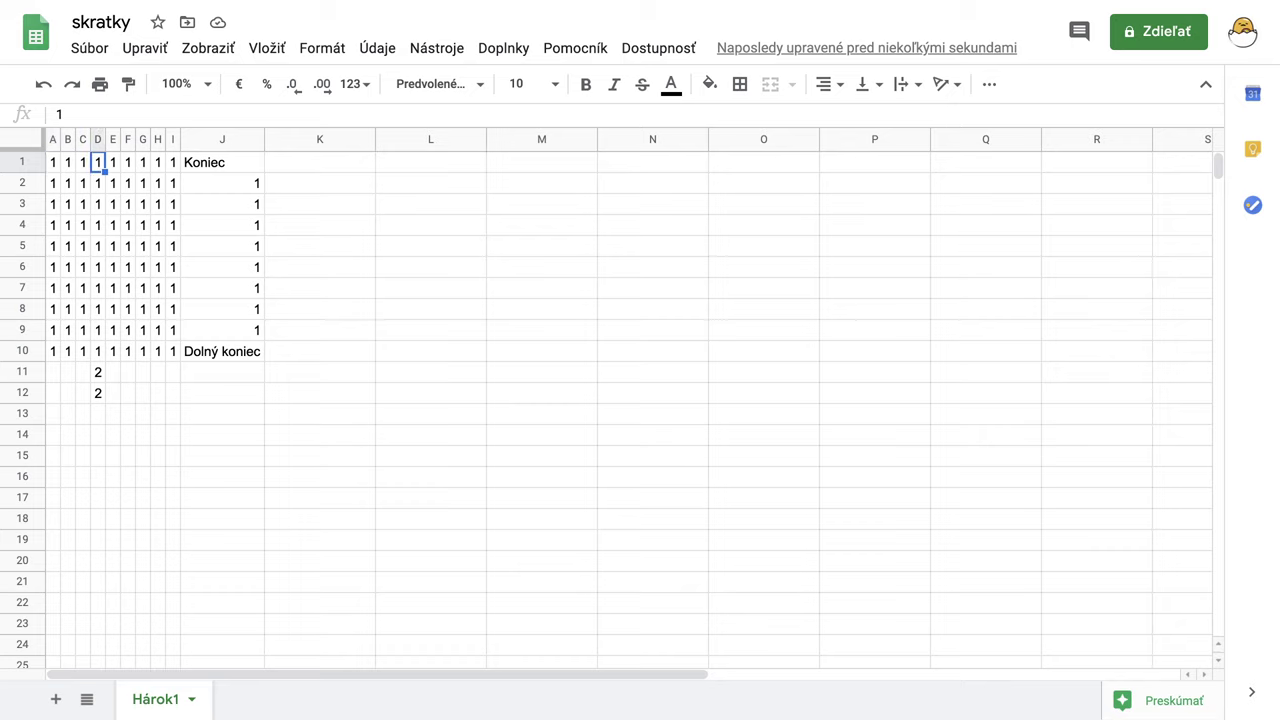
key("Down")
key("Down")
key("Down")
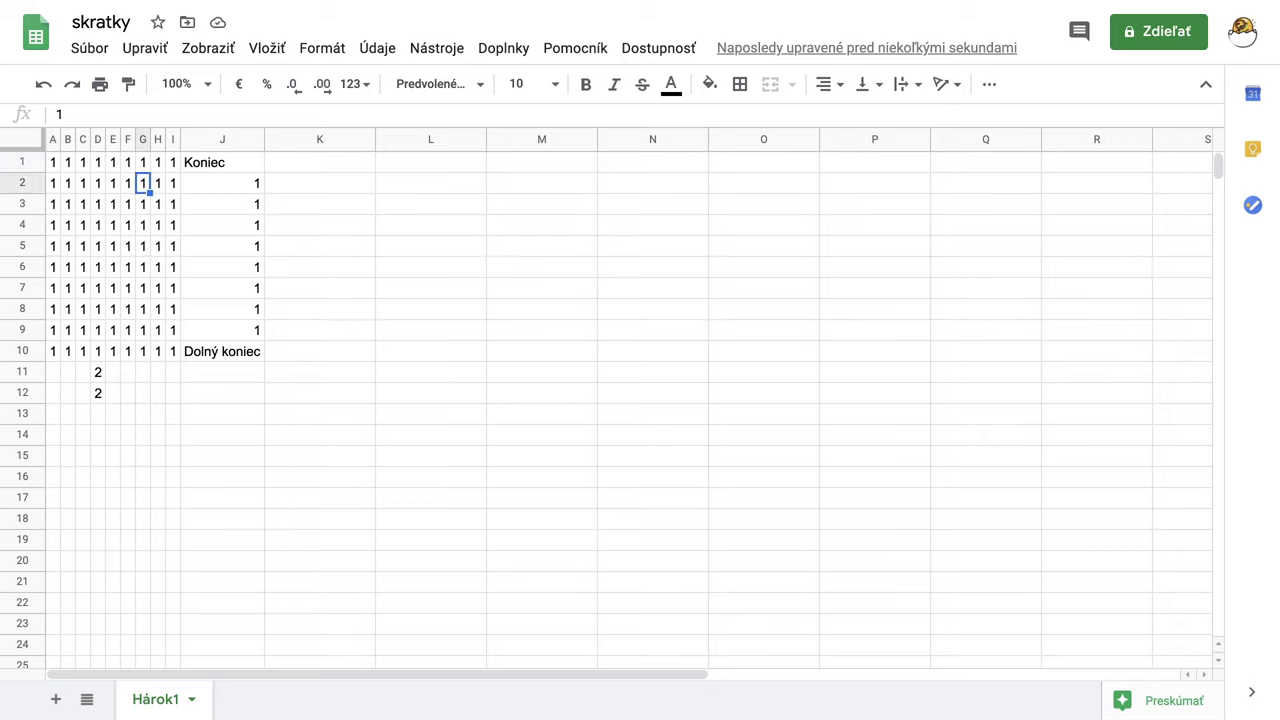
key("Left")
key("Left")
key("Left")
key("Left")
key("Left")
key("Left")
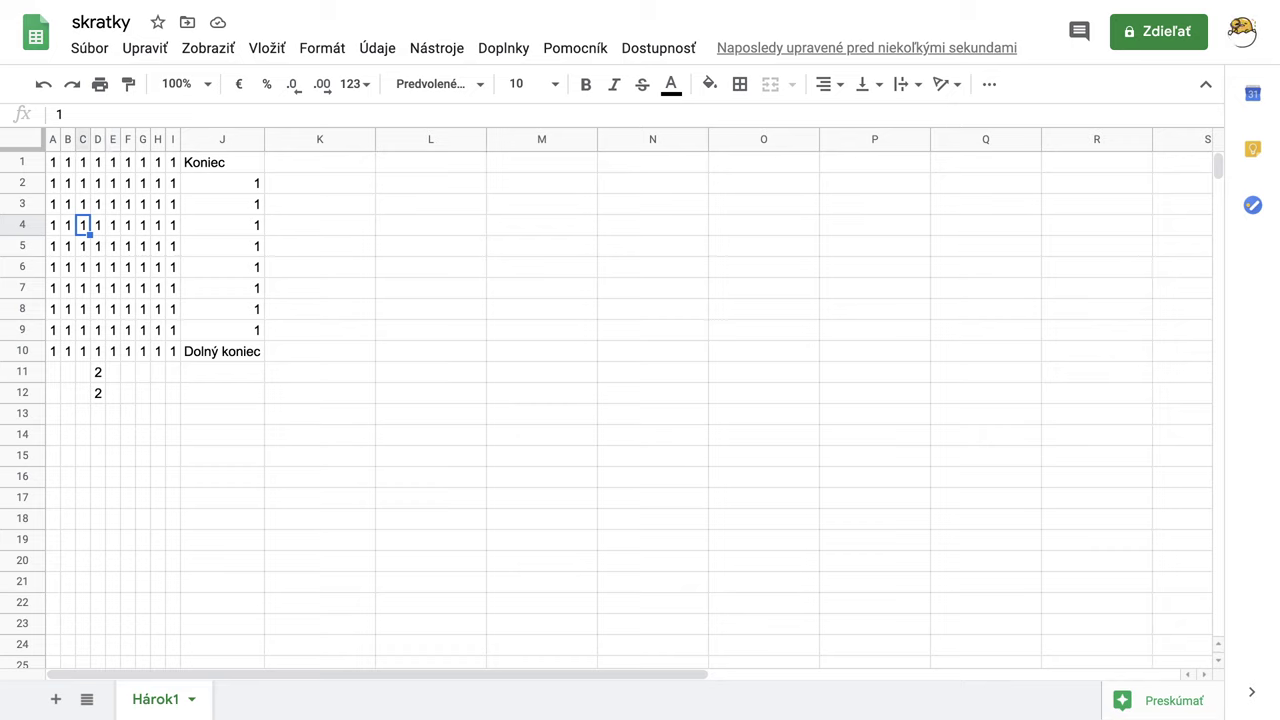
key("Up")
key("Up")
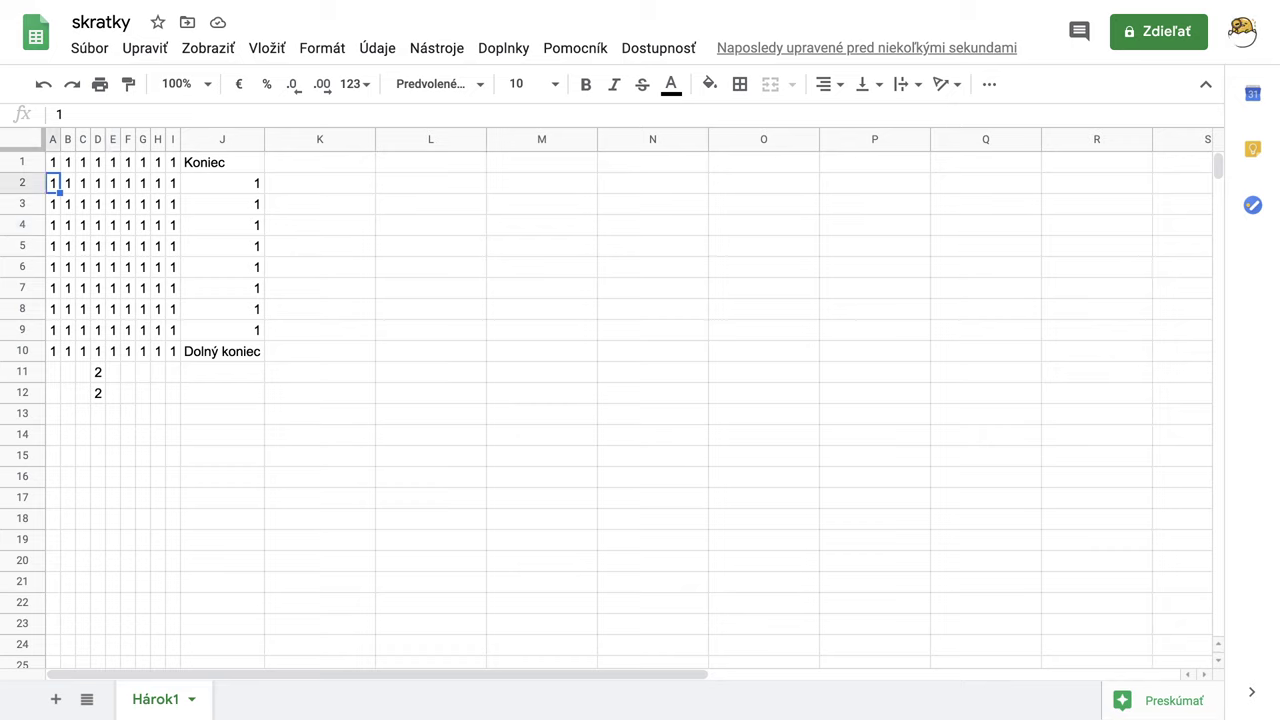
key("Up")
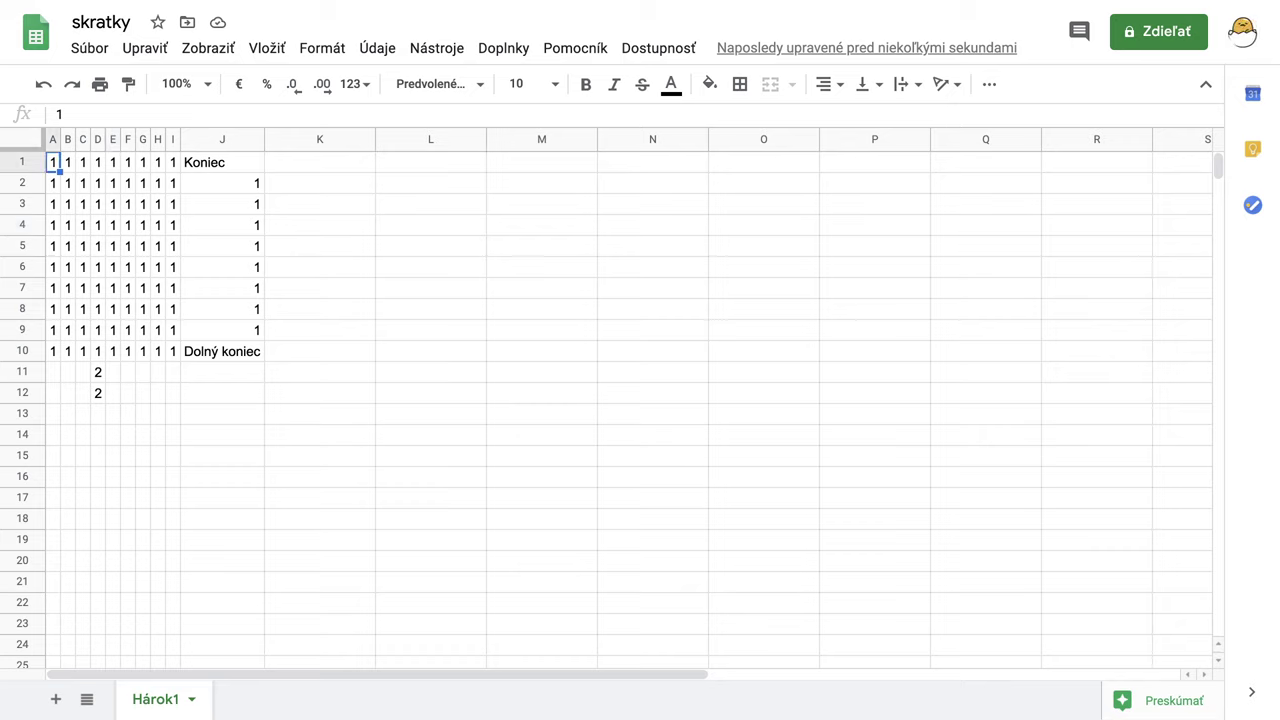
- Extend the selection cell by cell from A1 to cover the range A1:E4
key("shift+Right")
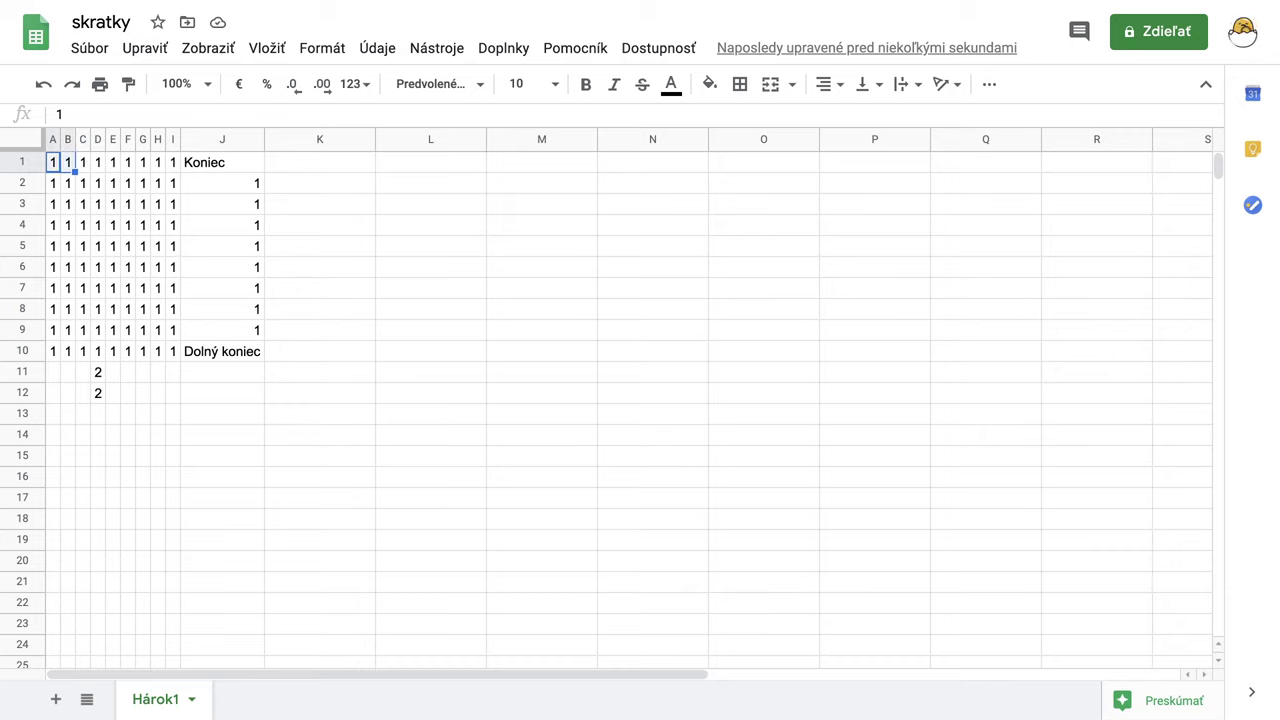
key("shift+Right")
key("shift+Right")
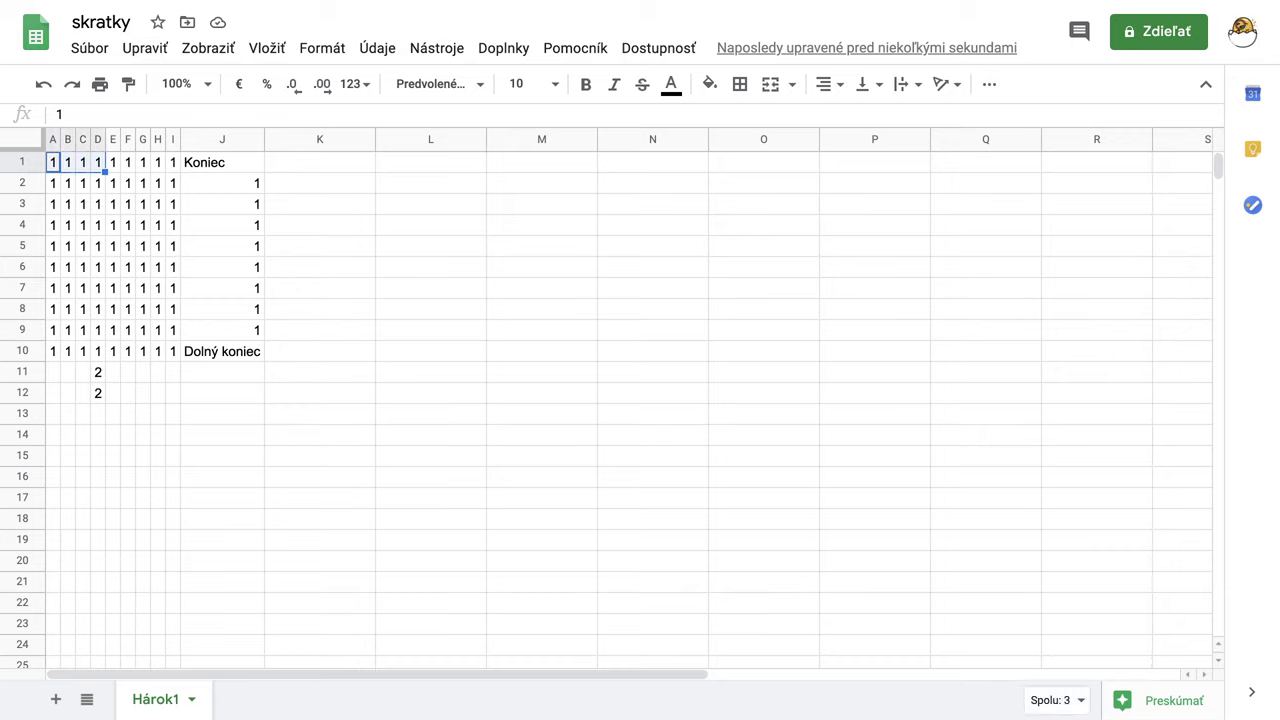
key("shift+Right")
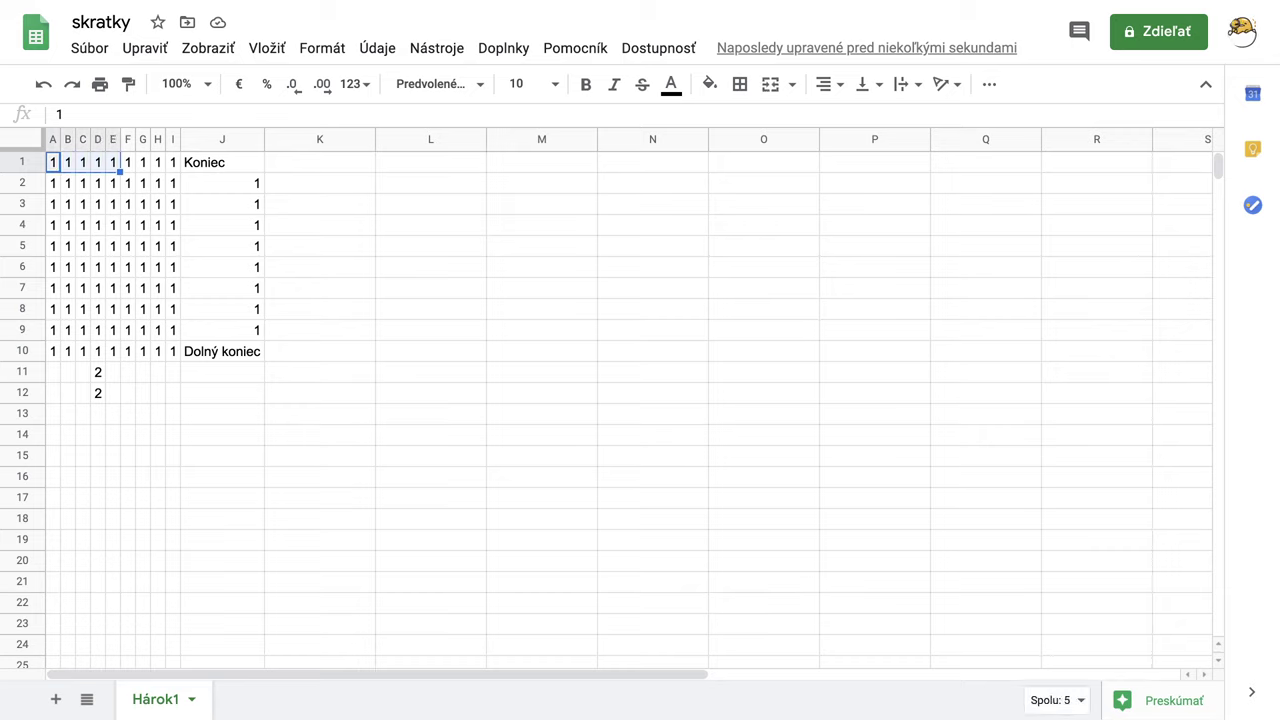
key("shift+Down")
key("shift+Down")
key("shift+Down")
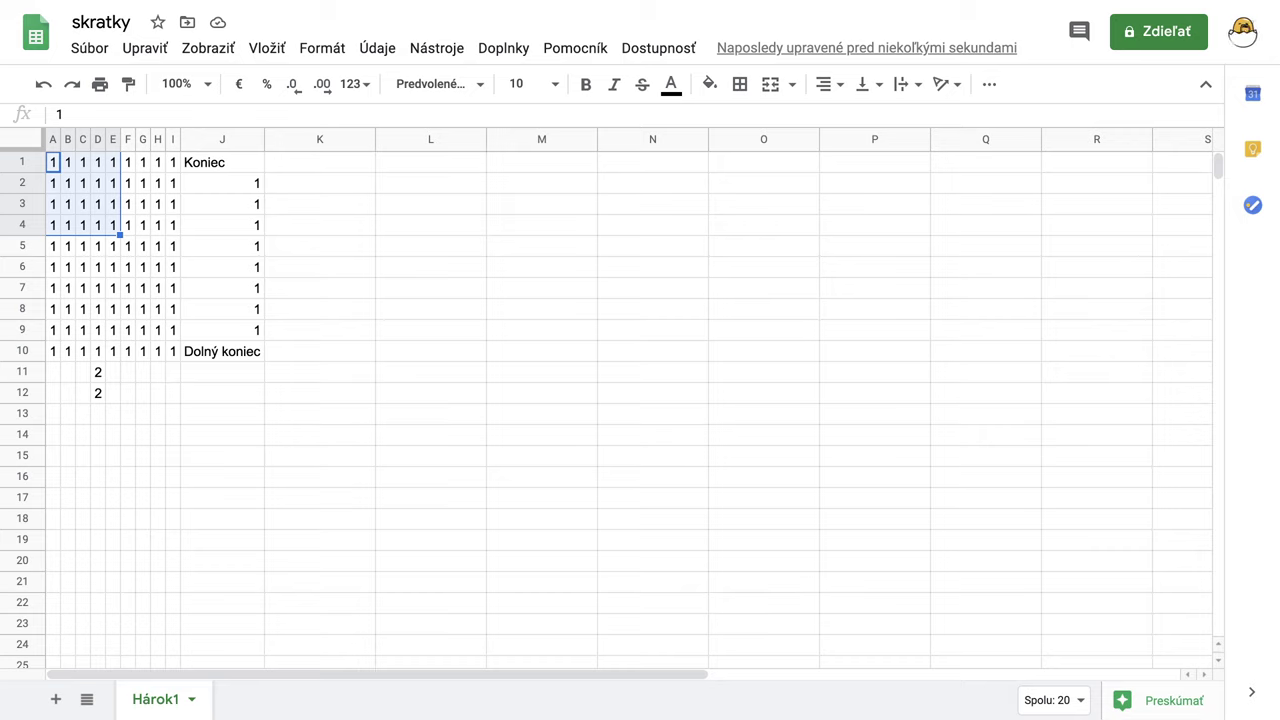
- Shrink the selection to A1:C4, and extend it cell by cell to A1:F6
key("shift+Left")
key("shift+Left")
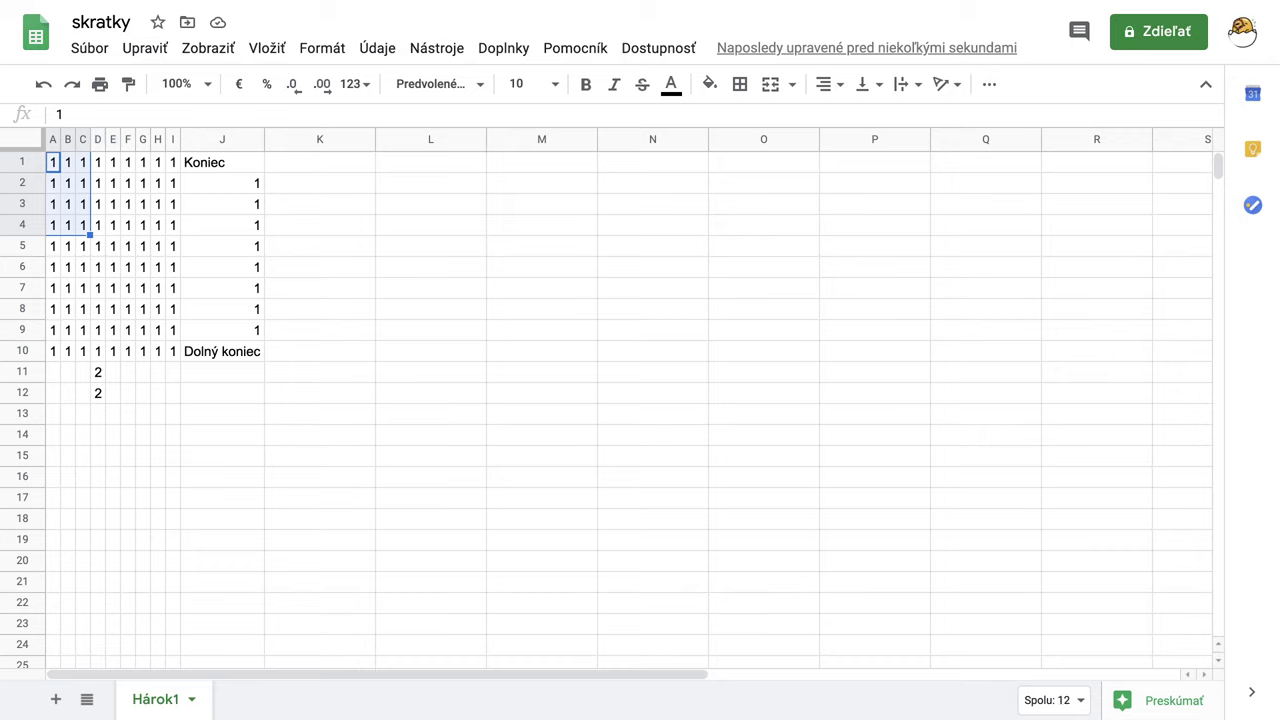
key("shift+Right")
key("shift+Right")
key("shift+Right")
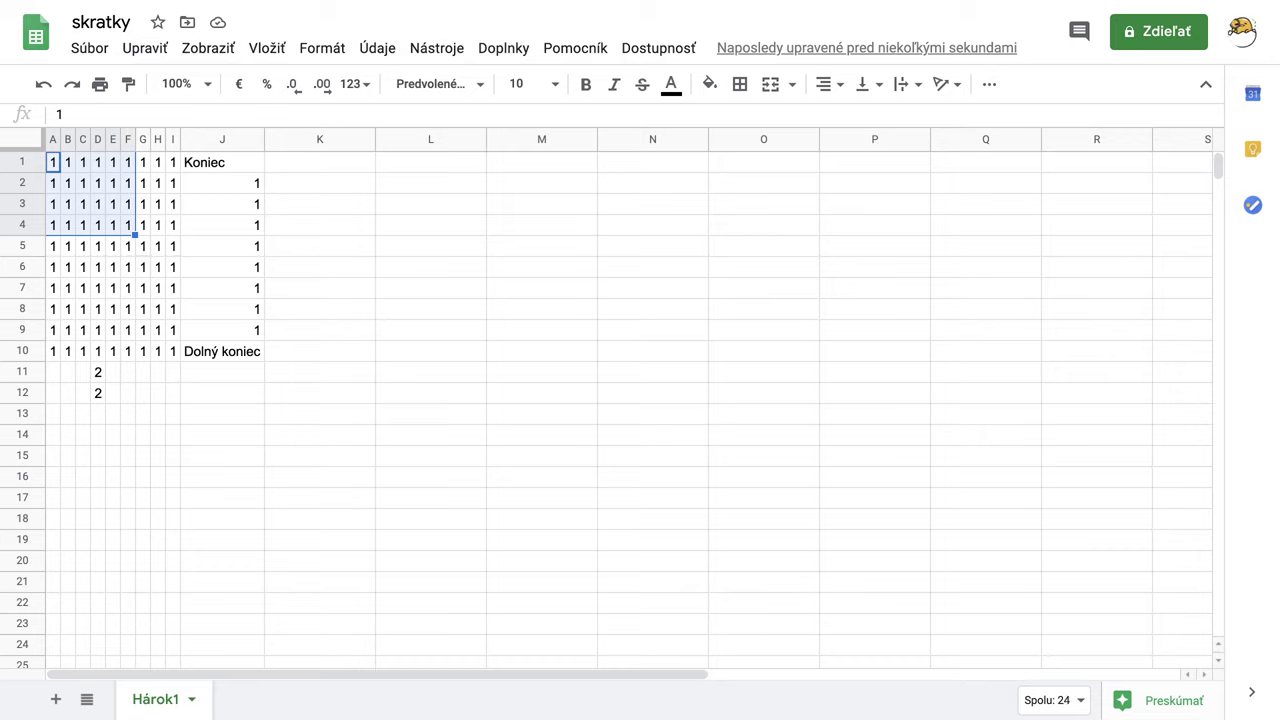
key("shift+Down")
key("shift+Down")
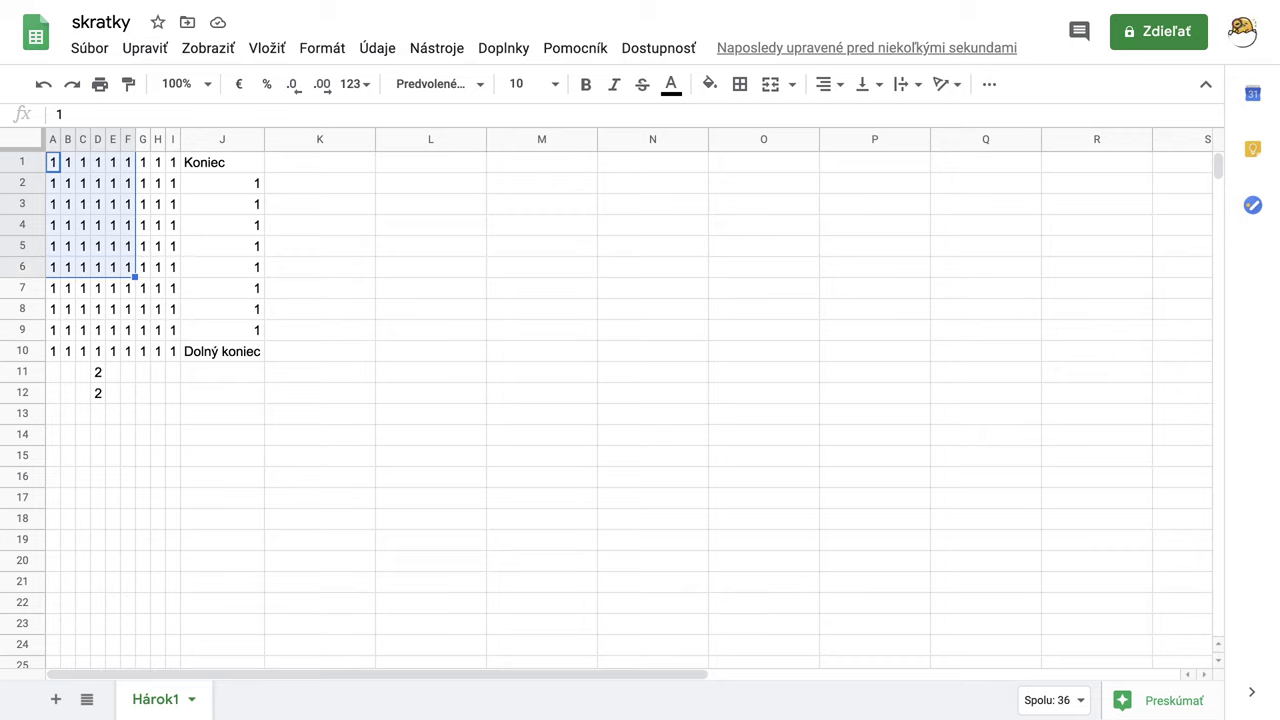
- Select the block A1:J10 from A1 by extending the selection to the last filled column and row
left_click(314, 320)
left_click(55, 167)
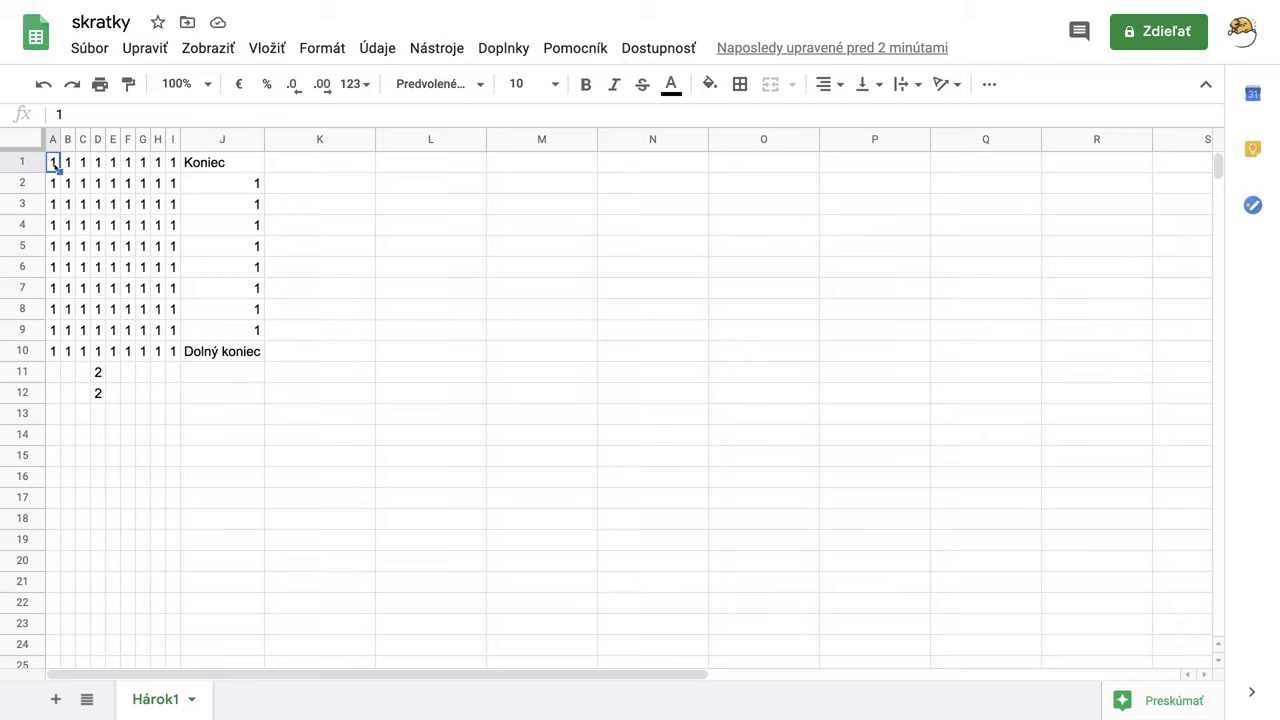
key("ctrl+shift+Right")
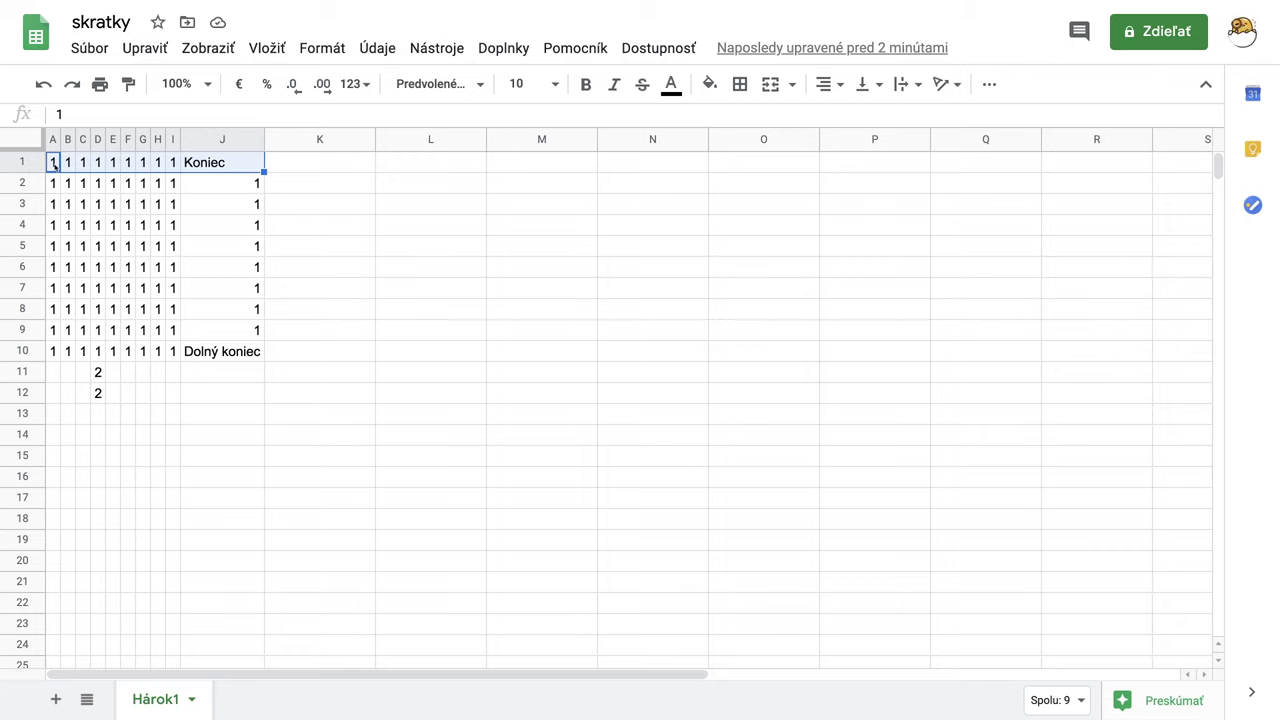
key("ctrl+shift+Down")
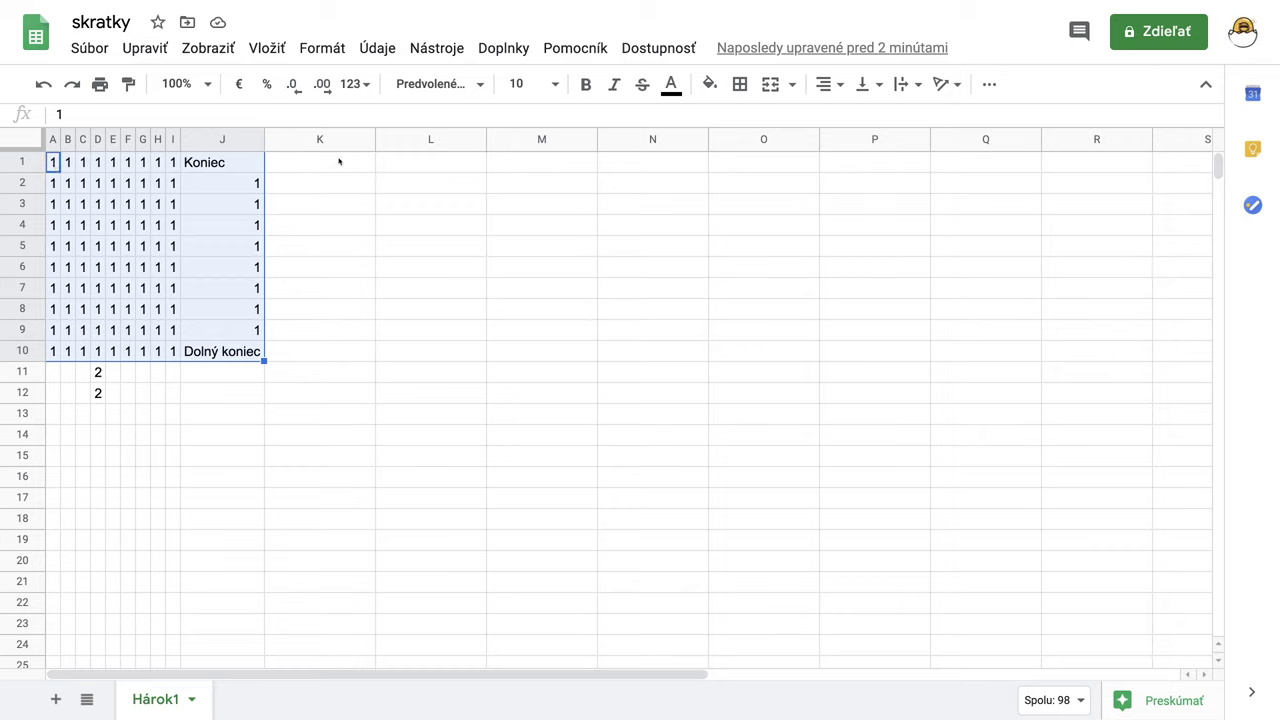
- Clear the block selection, return to A1, and move cell by cell to D3 and back to A1
left_click(285, 170)
key("ctrl+Home")
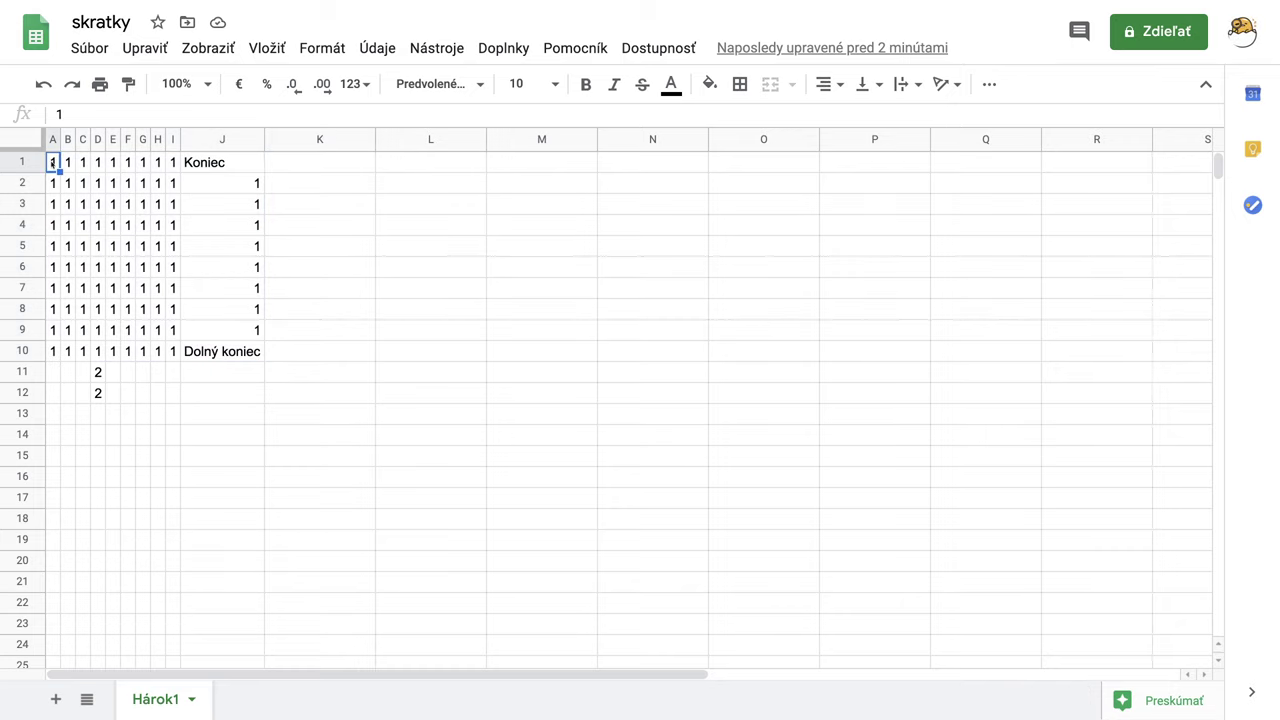
key("Right")
key("Right")
key("Right")
key("Down")
key("Down")
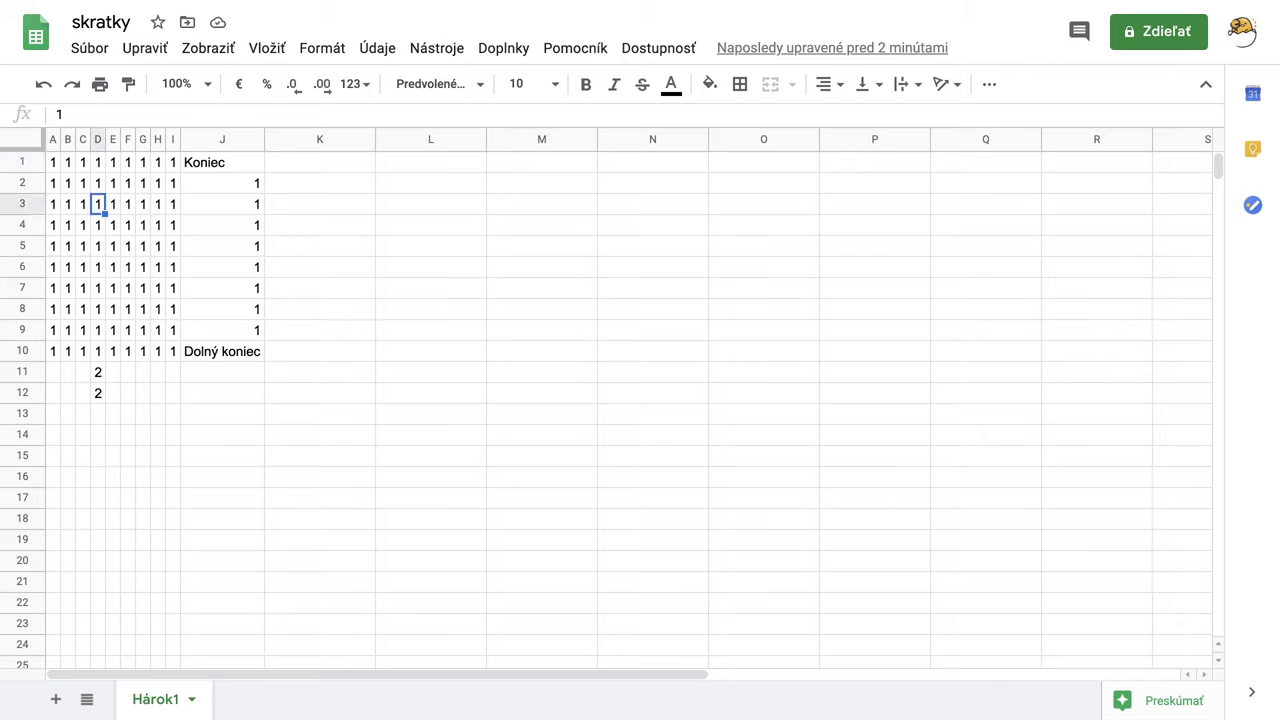
key("Left")
key("Left")
key("Left")
key("Up")
key("Up")
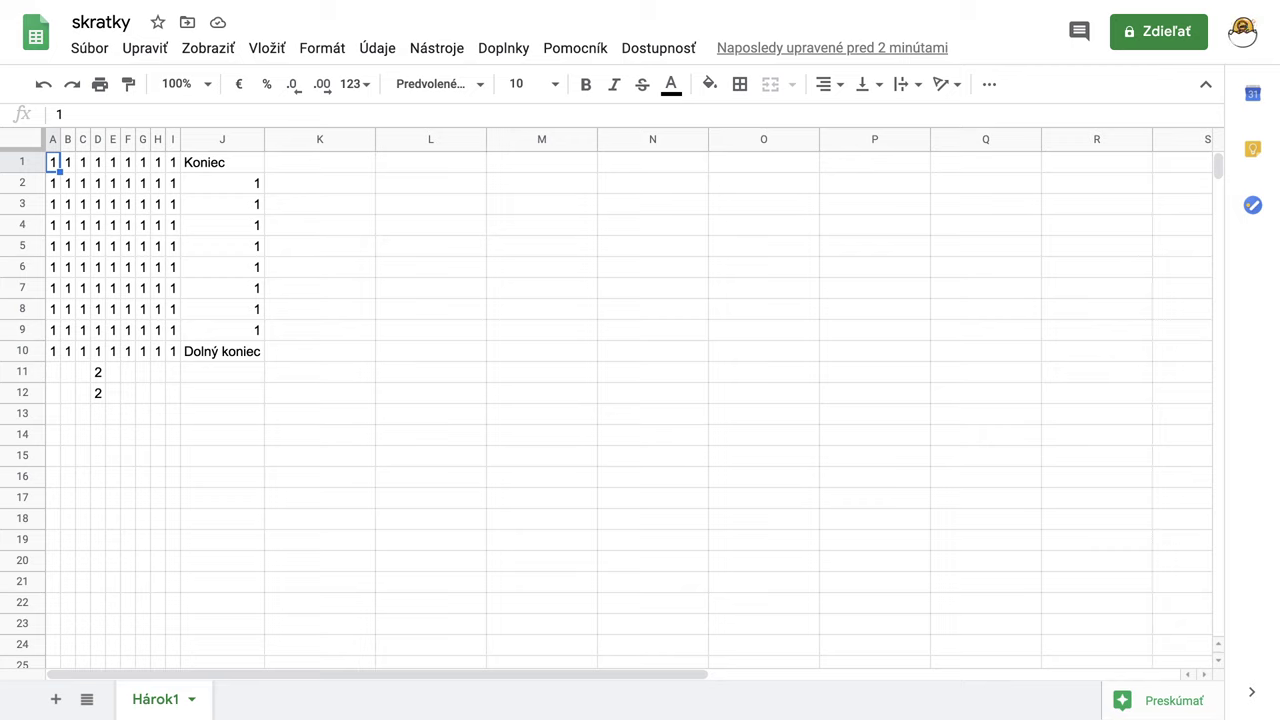
- Jump around the data block's edges from A1 via J1, J10 and A10 back to A1
key("ctrl+Right")
key("ctrl+Down")
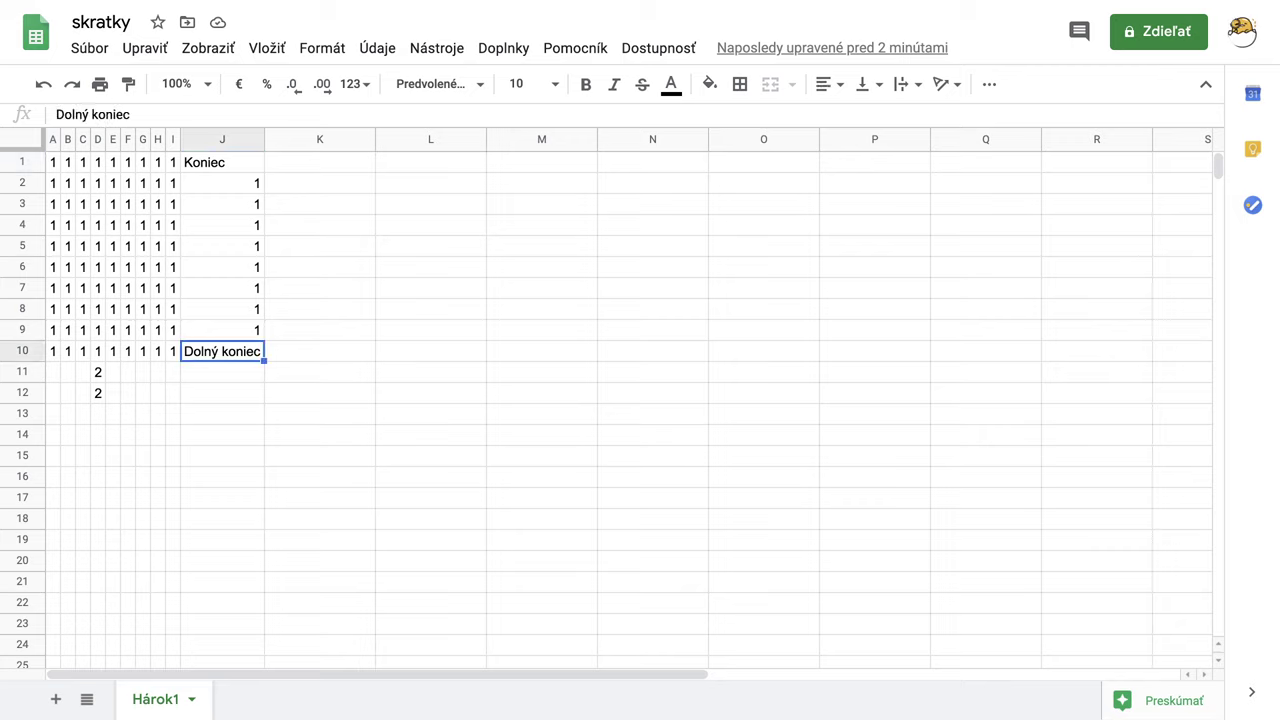
key("ctrl+Left")
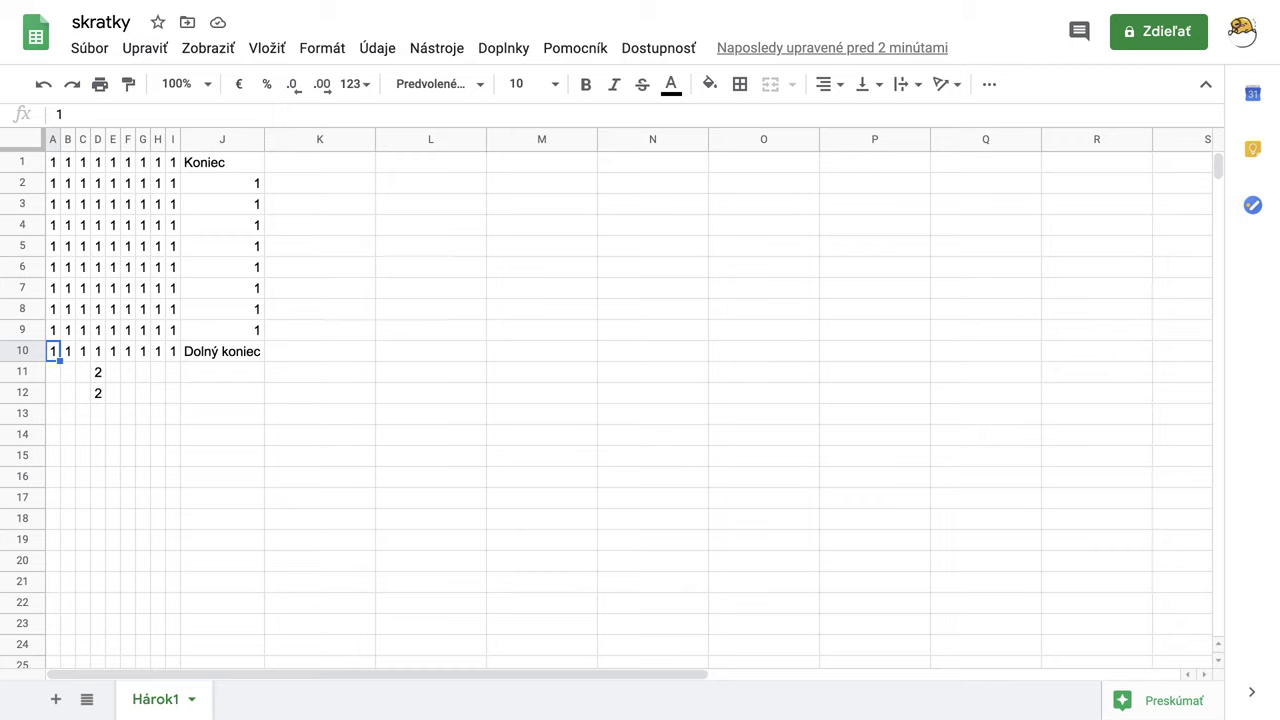
key("ctrl+Up")
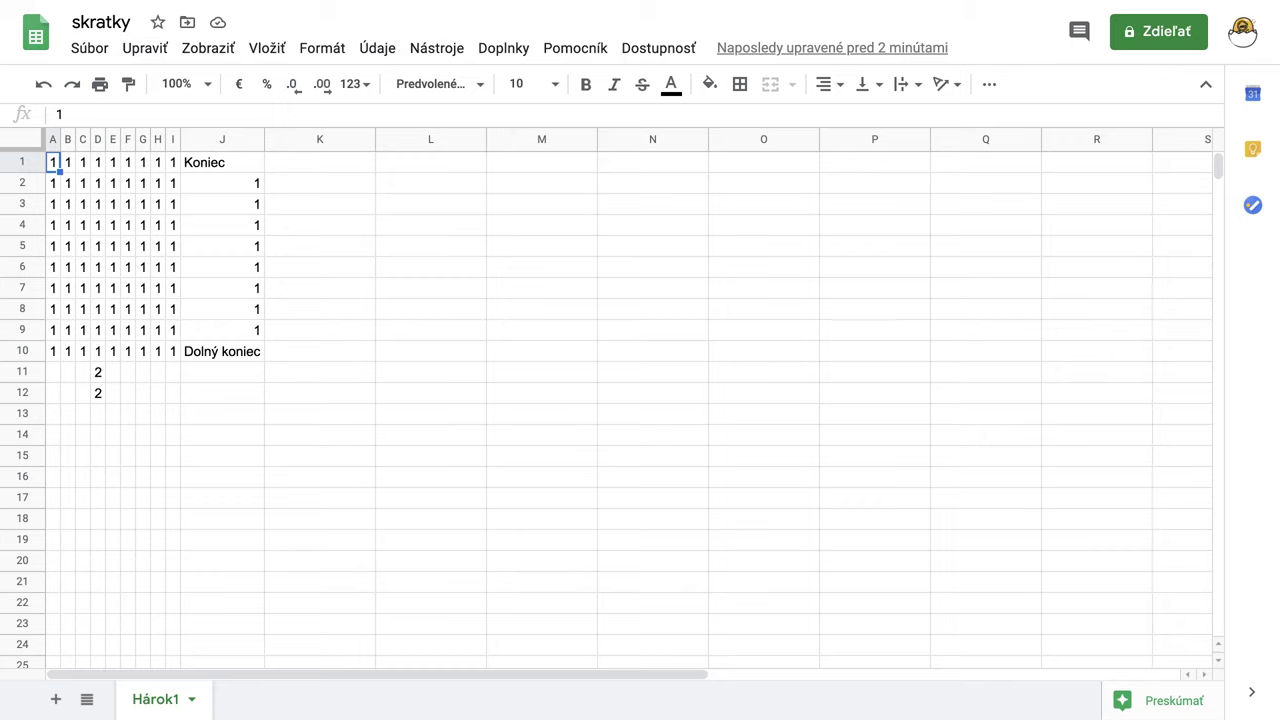
- Extend the selection cell by cell along the first row from A1 to cover A1:F1
key("shift+Right")
key("shift+Right")
key("shift+Right")
key("shift+Right")
key("shift+Right")
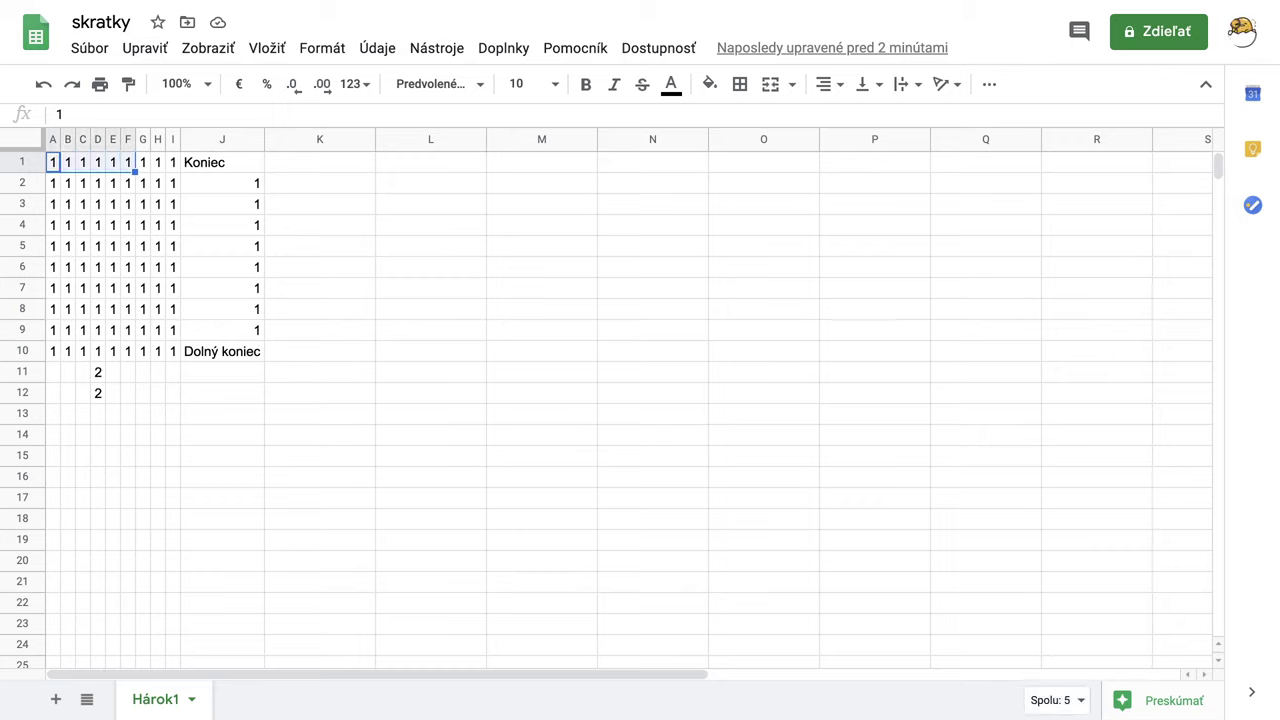
- Extend the selection from A1:F1 row by row and column by column to cover A1:H6
key("shift+Down")
key("shift+Down")
key("shift+Down")
key("shift+Right")
key("shift+Right")
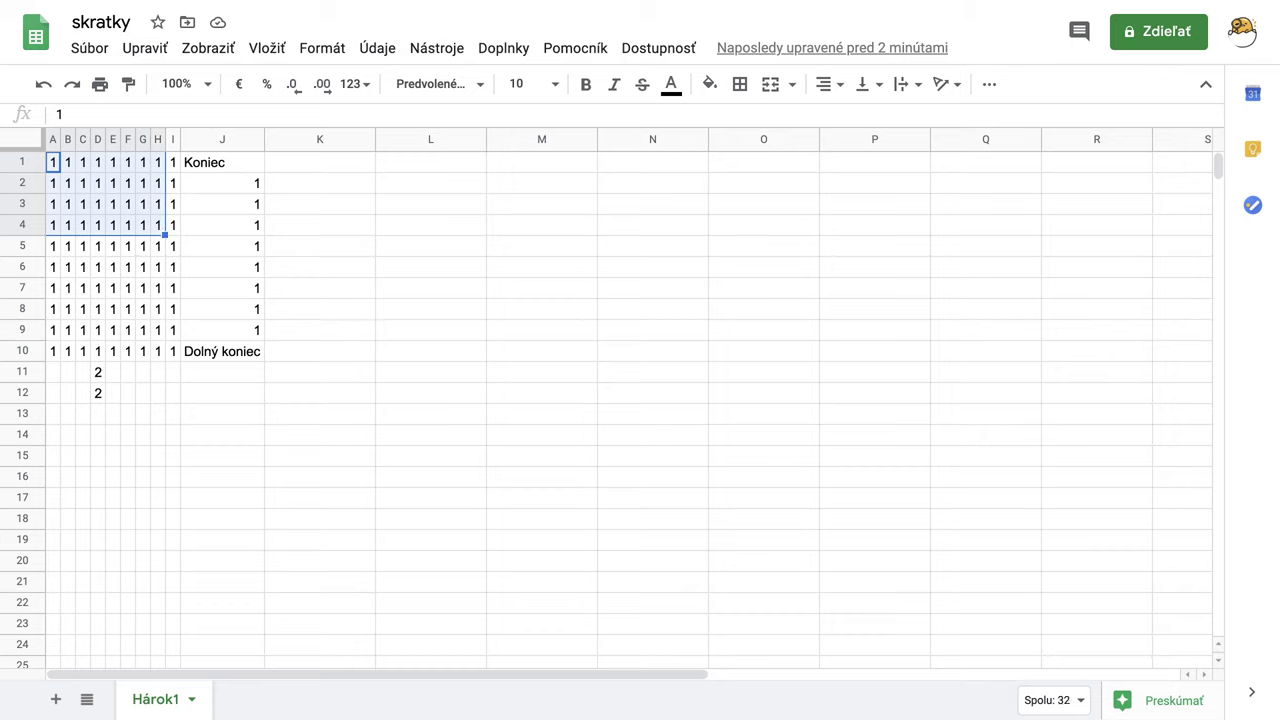
key("shift+Down")
key("shift+Down")
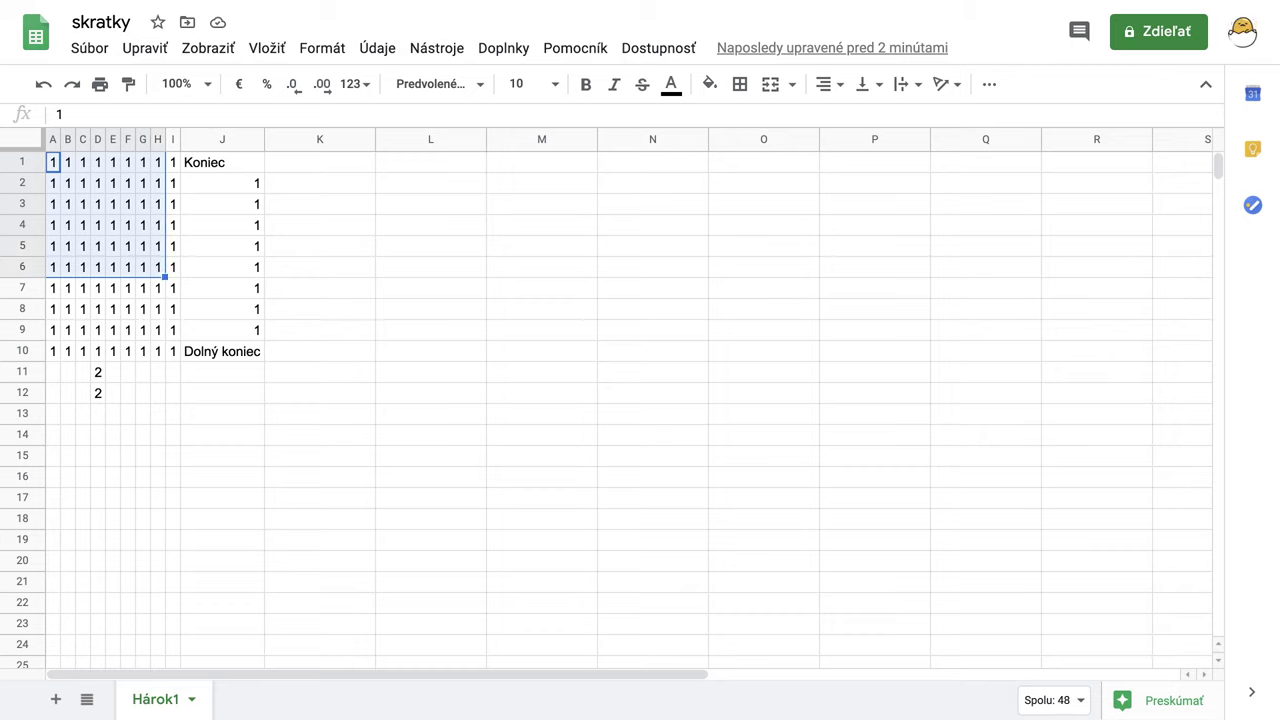
- Clear the selection and select A1:J10 from A1, extending to the last filled row and across to the last filled column
left_click(331, 259)
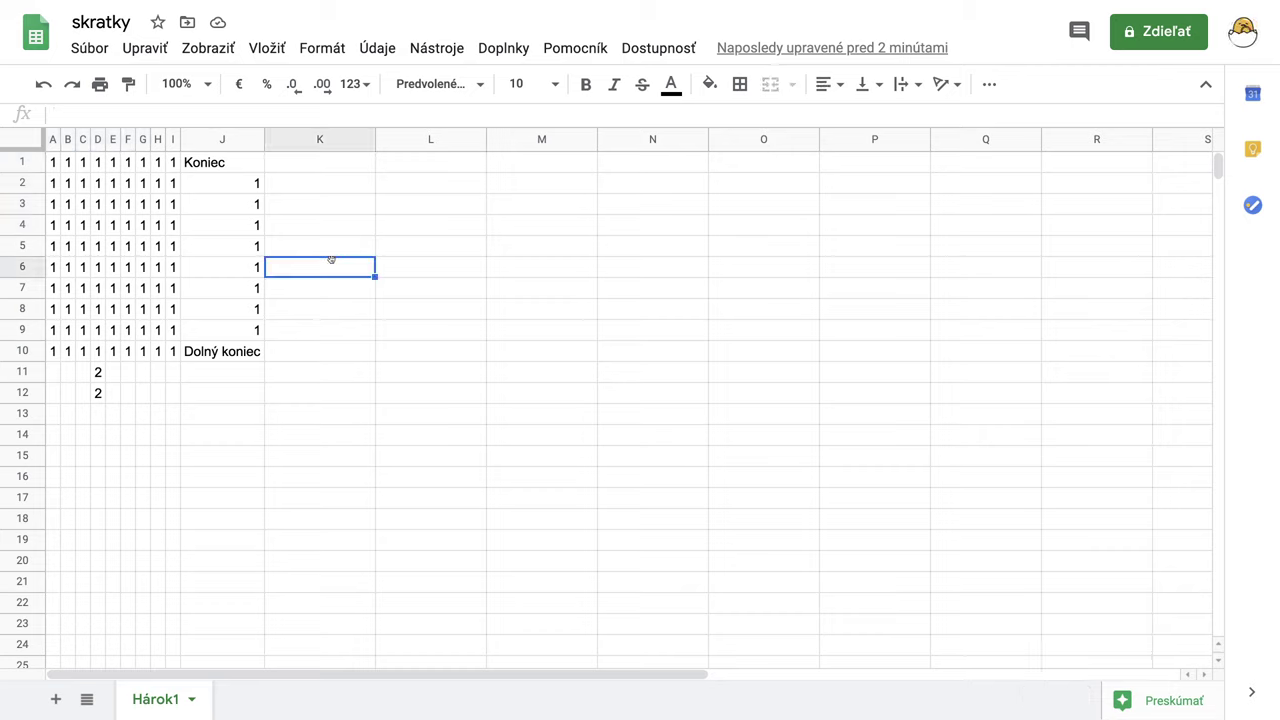
left_click(52, 165)
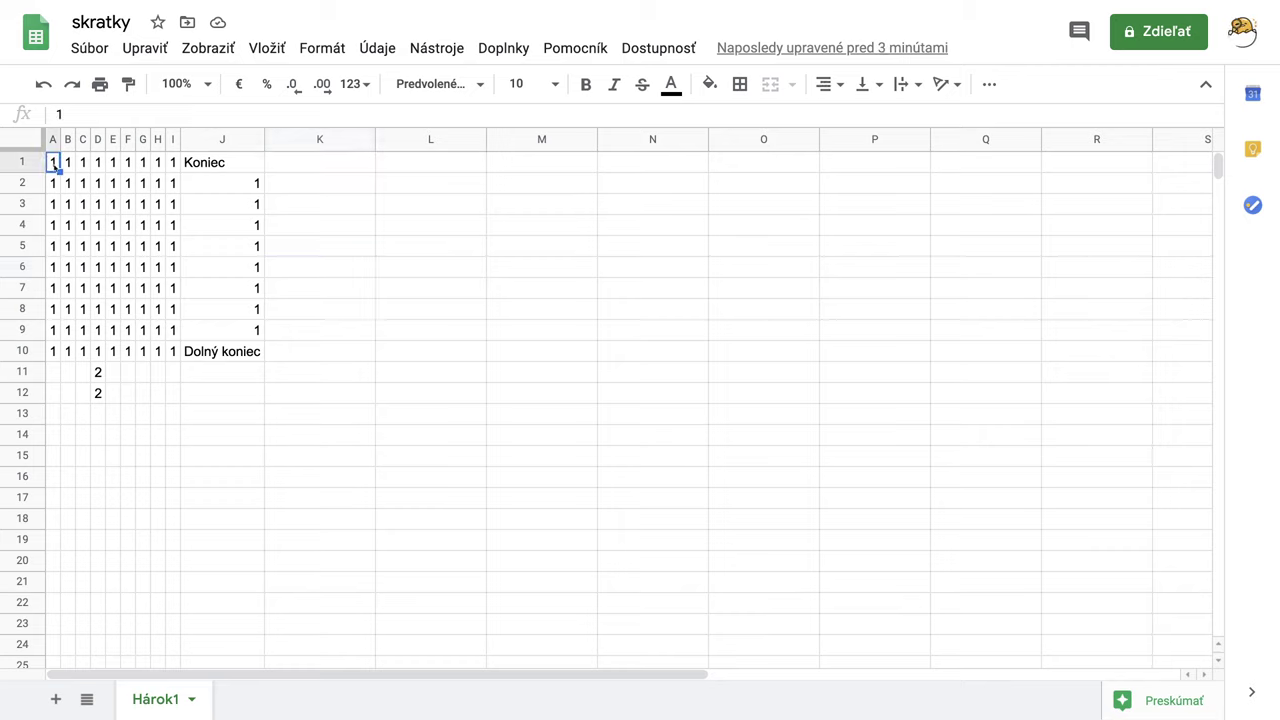
key("ctrl+shift+Down")
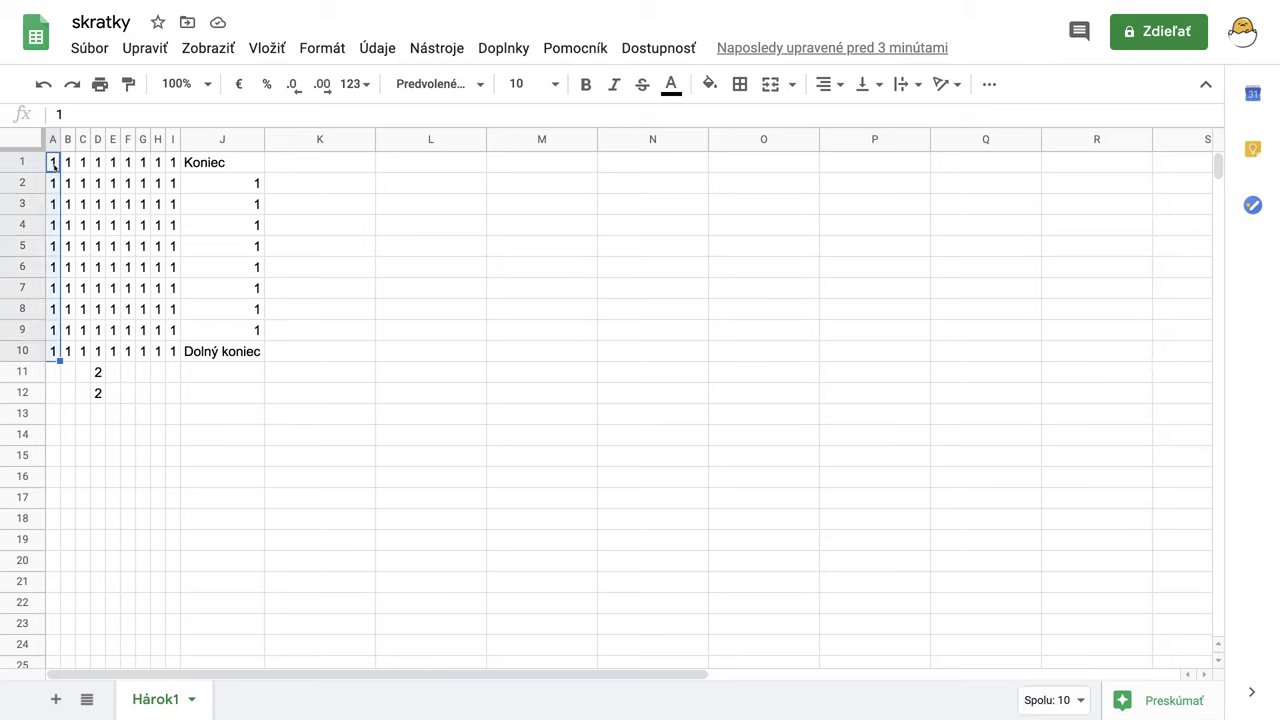
key("ctrl+shift+Right")
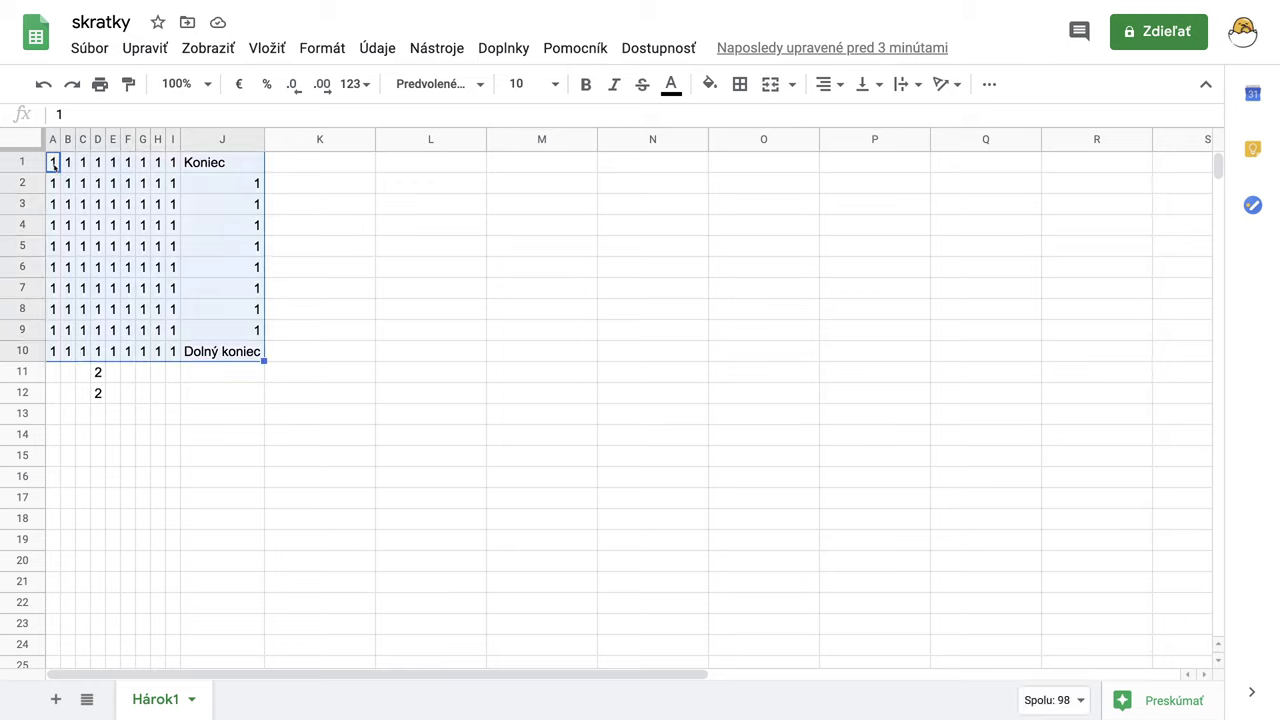